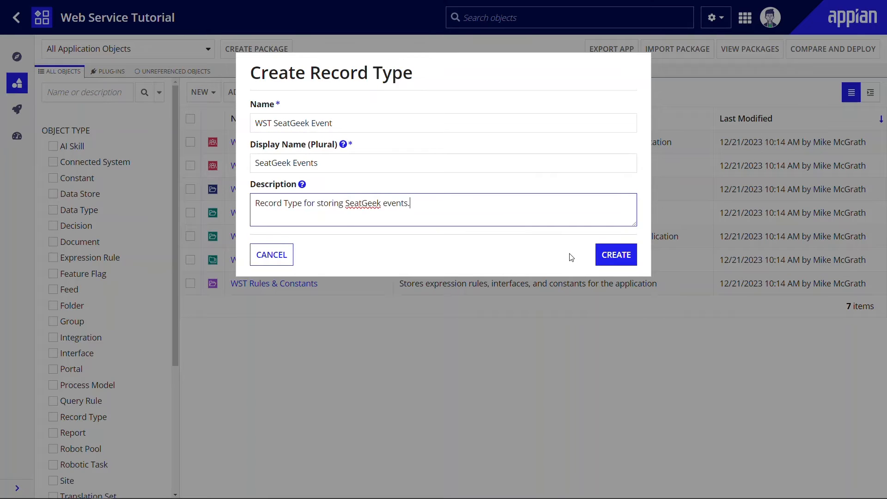
# - Create the WST SeatGeek Event record type and save its security with the proposed group permissions
pyautogui.click(615, 254)
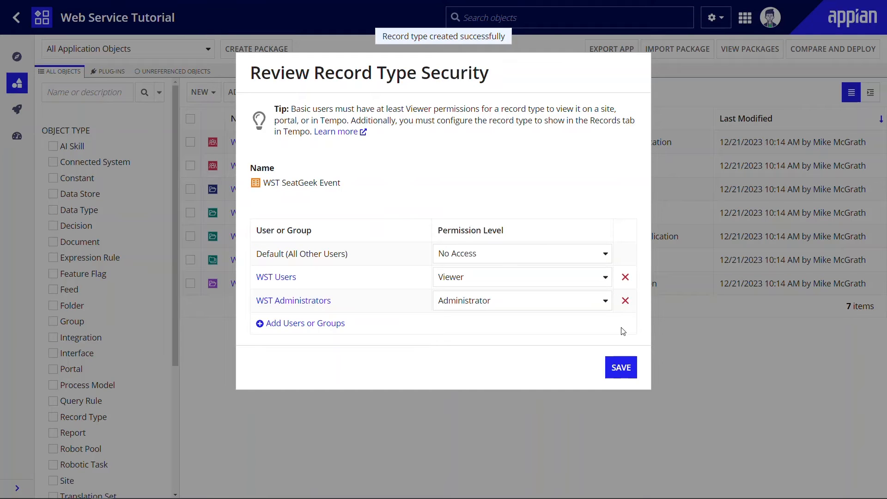
pyautogui.click(622, 369)
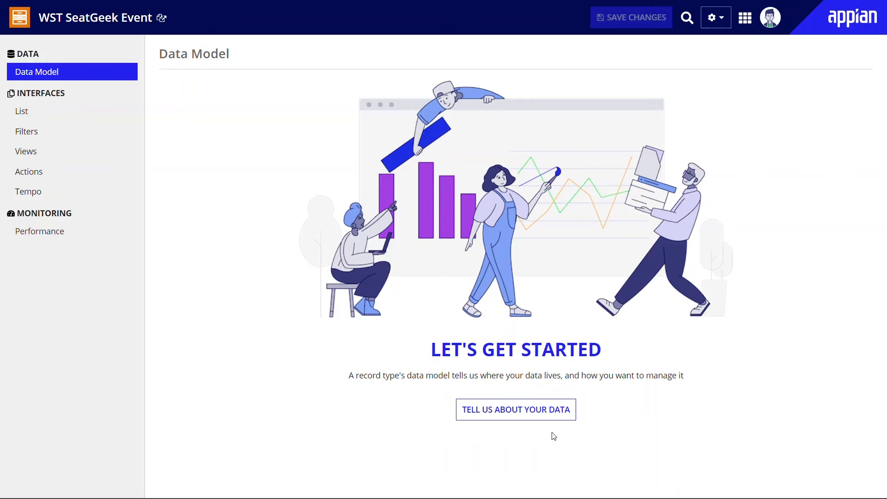
# - Configure the record type's data source as an existing Web Service with data sync enabled
pyautogui.click(539, 411)
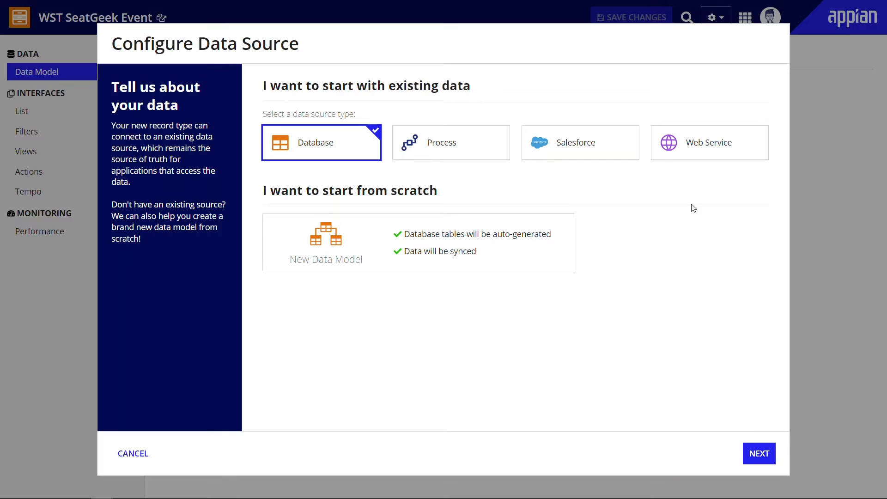
pyautogui.click(749, 156)
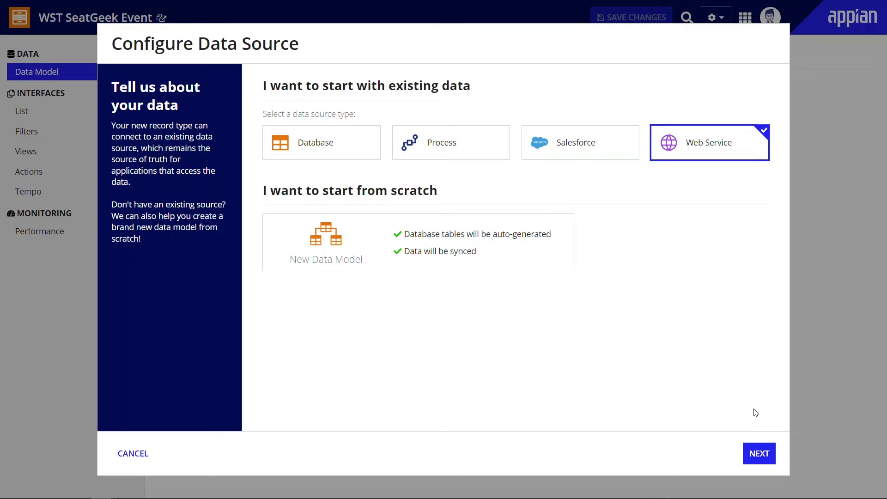
pyautogui.click(763, 452)
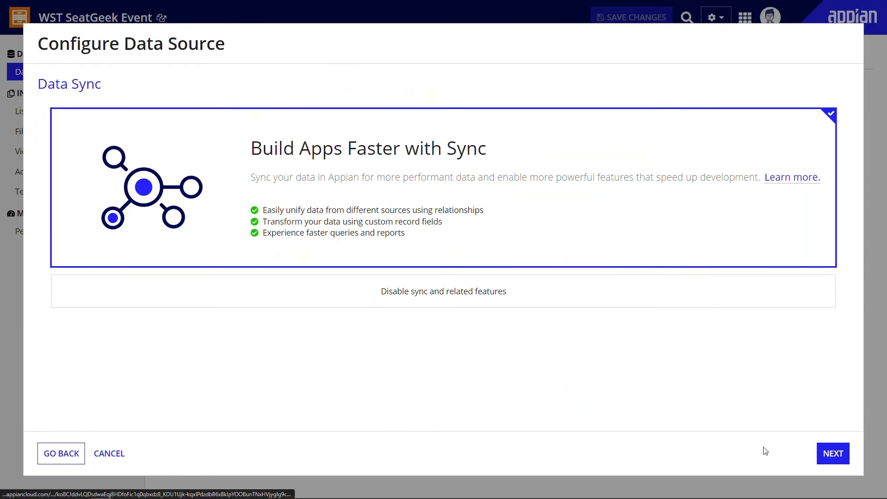
pyautogui.click(848, 465)
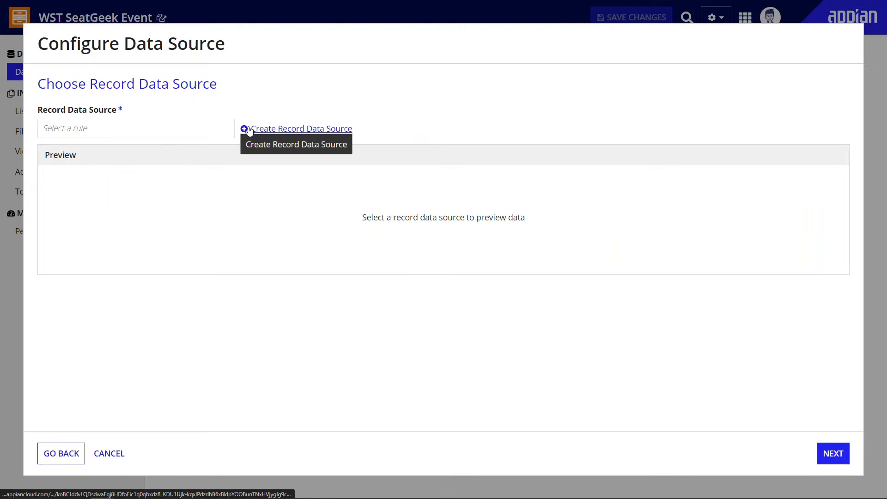
# - Start a new record data source with an HTTP connected system named "WST SeatGeek" and described as "Connected System for SeatGeek."
pyautogui.click(300, 129)
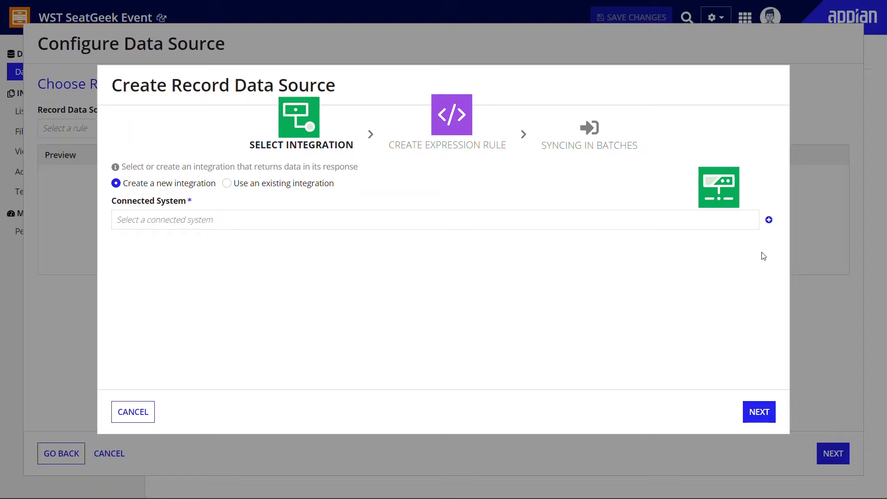
pyautogui.click(770, 221)
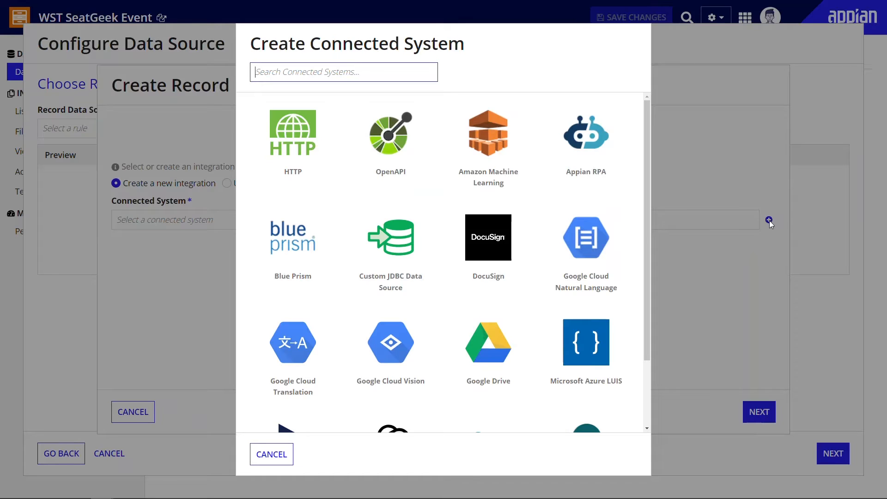
pyautogui.click(297, 141)
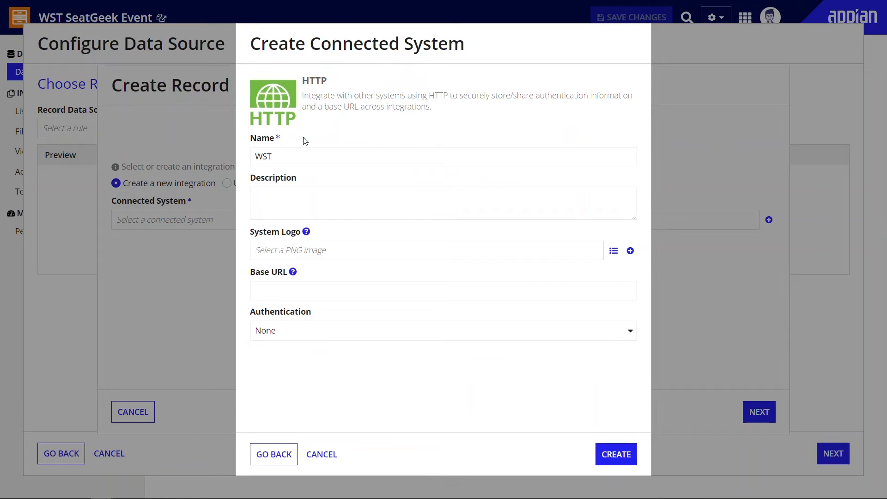
pyautogui.click(313, 159)
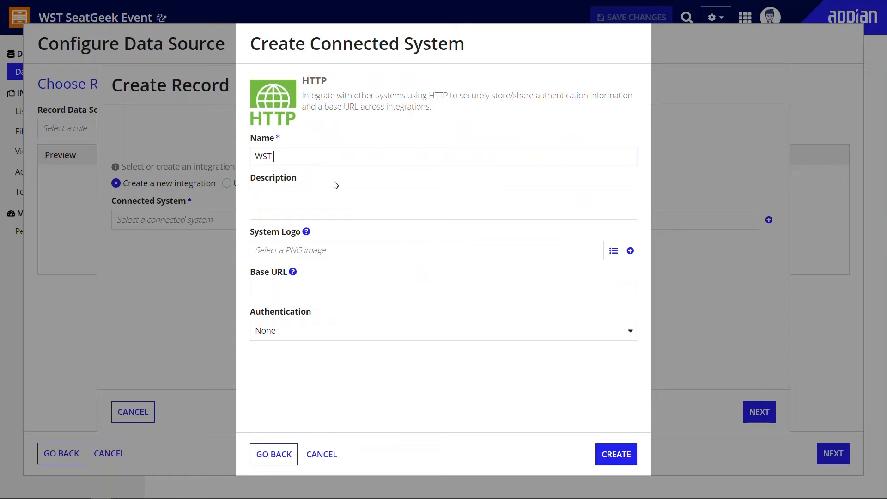
pyautogui.write('SeatGeek')
pyautogui.press('Tab')
pyautogui.write('Connected System for SeatGeek.')
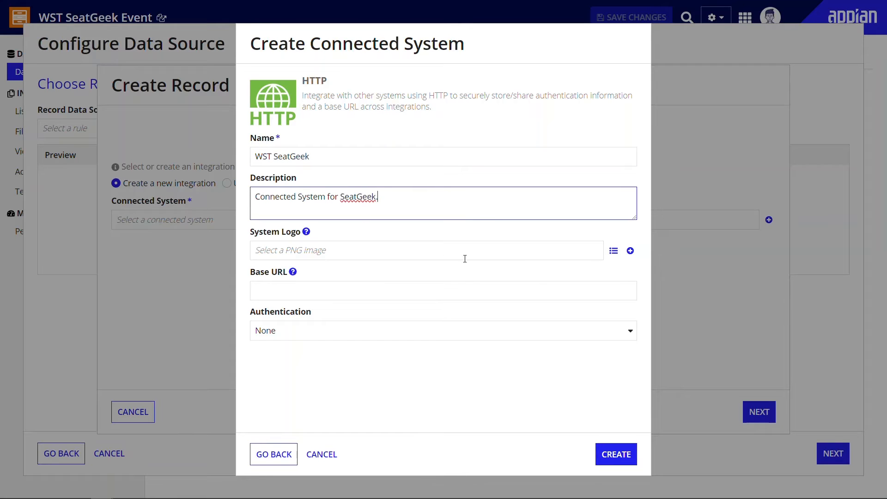
# - Upload SeatGeek_Logo as the connected system's logo, described as "SeatGeek Connected System logo.", saving it in WST Artifacts
pyautogui.click(631, 251)
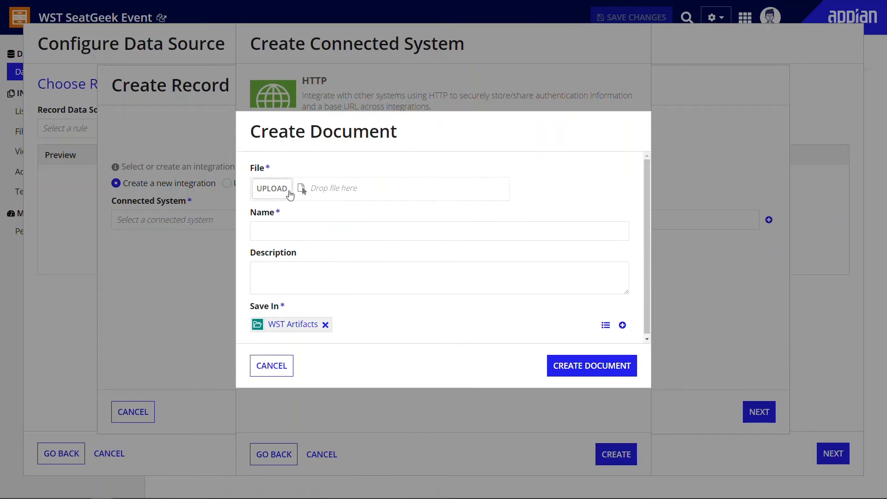
pyautogui.click(267, 189)
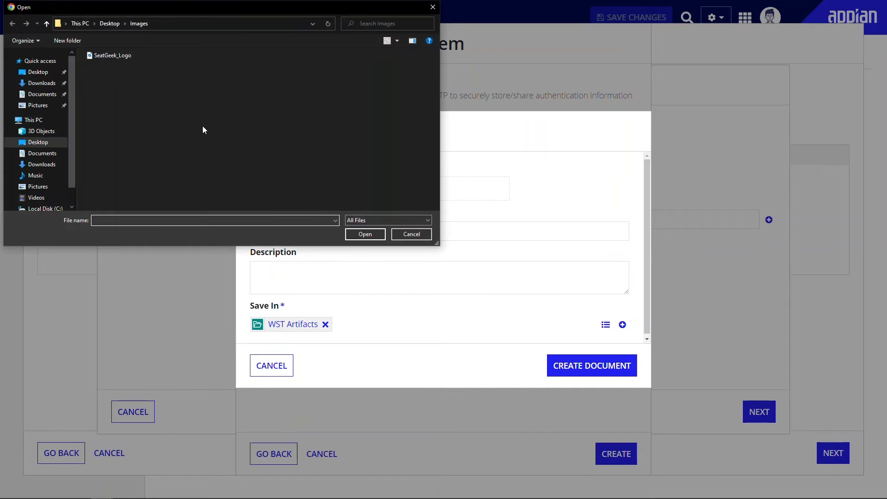
pyautogui.doubleClick(126, 55)
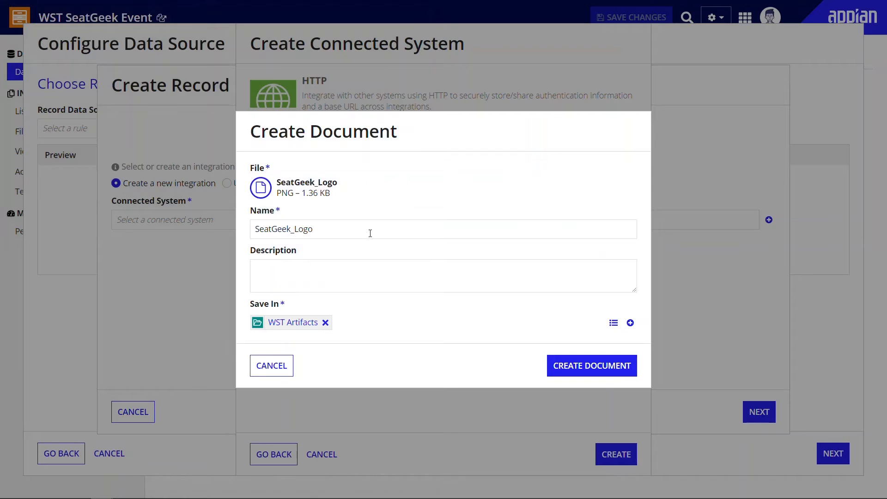
pyautogui.click(377, 276)
pyautogui.write('SeatGeek Connected System logo.')
pyautogui.click(607, 374)
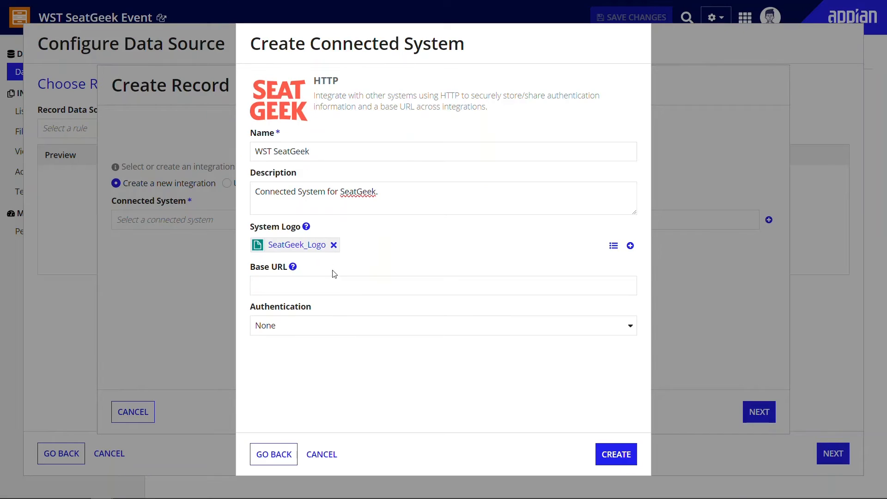
pyautogui.click(338, 284)
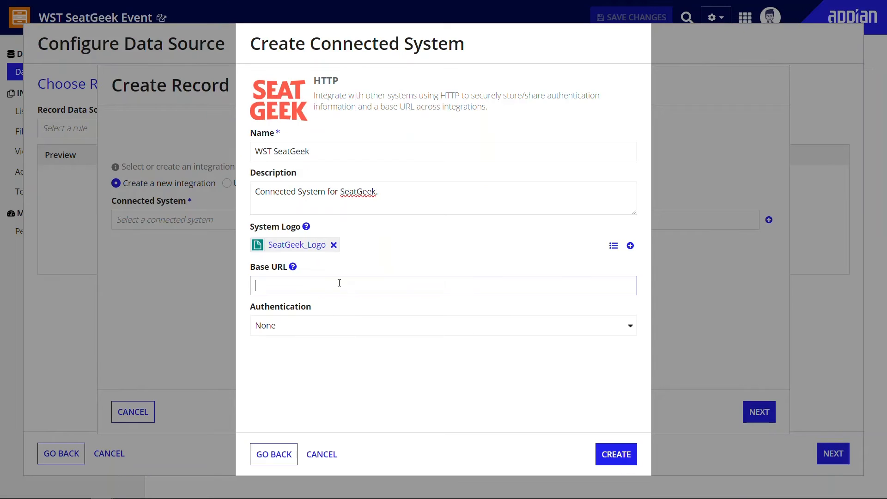
pyautogui.write('https://api.seatgeek.com/2')
pyautogui.click(344, 308)
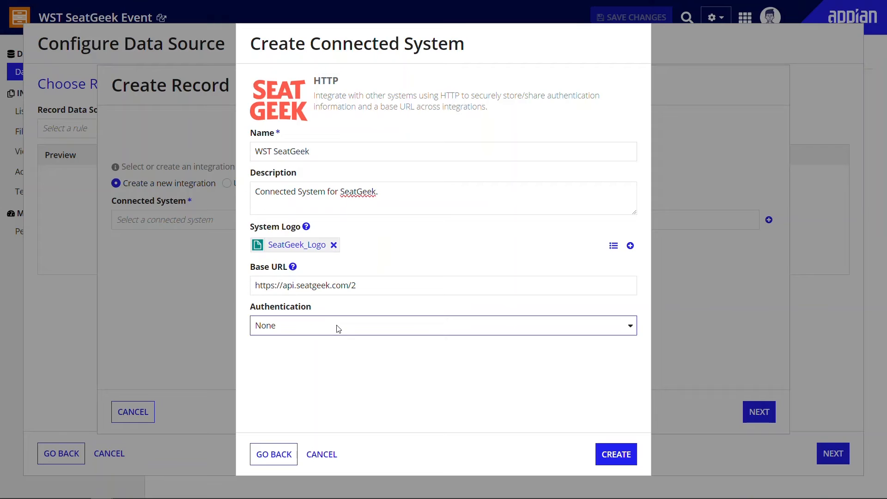
pyautogui.click(338, 329)
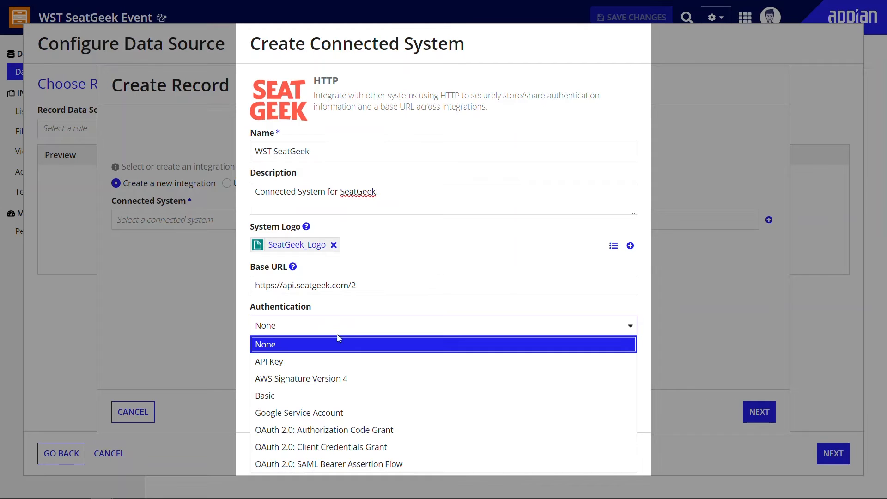
pyautogui.click(335, 395)
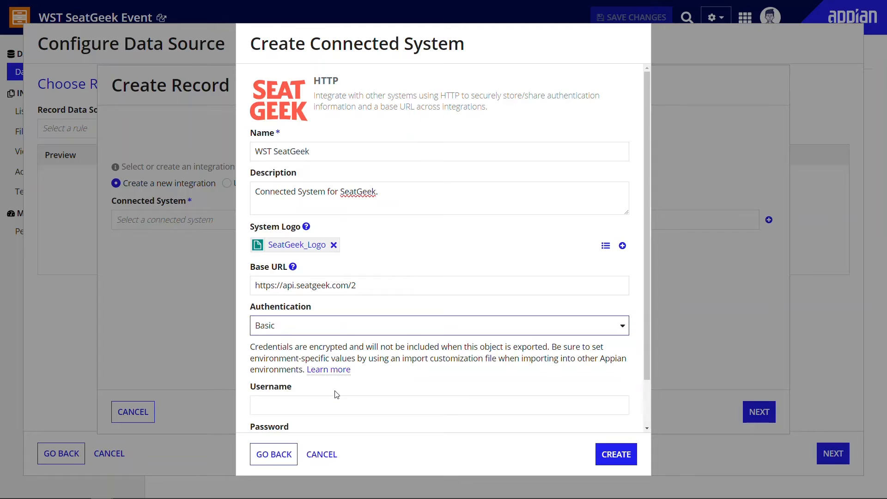
# - Enter the API username and password for Basic authentication and create the connected system
pyautogui.scroll(-1, 335, 388)
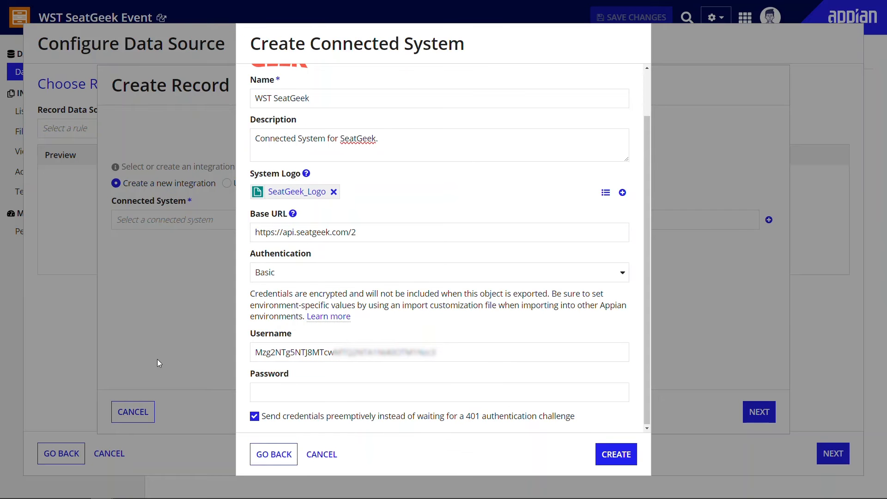
pyautogui.click(288, 392)
pyautogui.hotkey('ctrl', 'v')
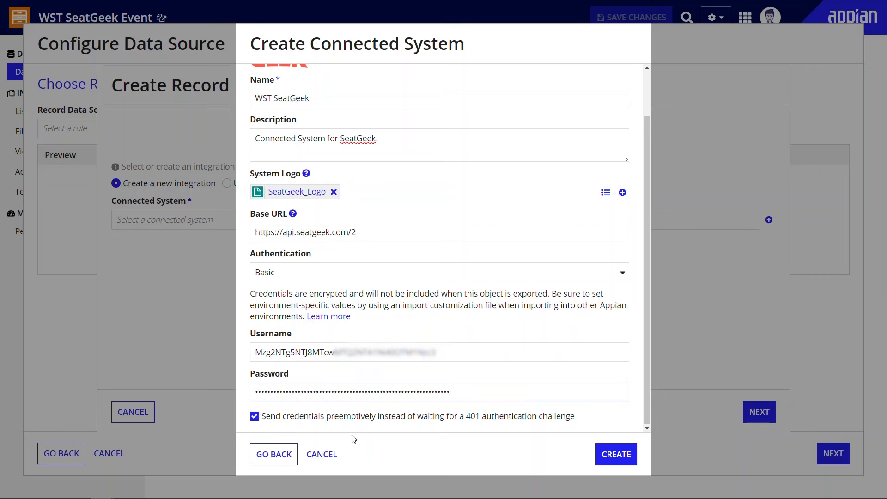
pyautogui.click(601, 452)
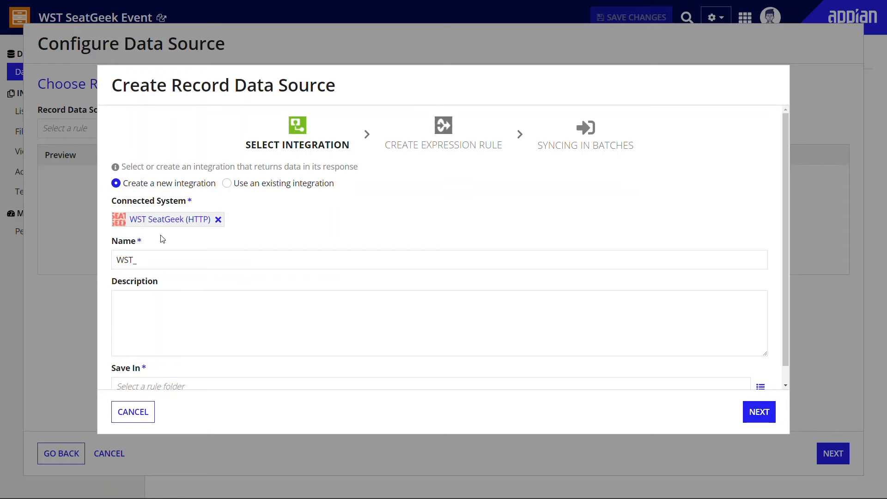
# - Define the new integration as WST_getEvents, described as "Integration to pull events from SeatGeek.", saved in the WST Integrations folder
pyautogui.click(169, 259)
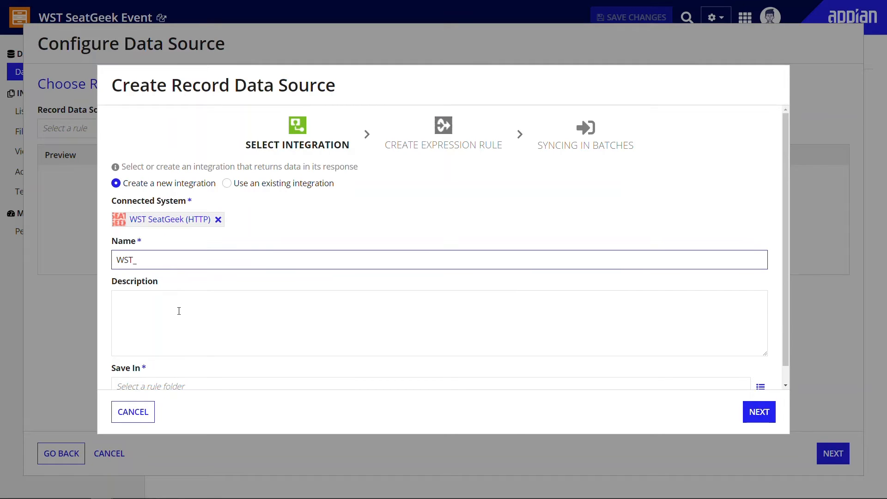
pyautogui.write('getEvents')
pyautogui.click(179, 311)
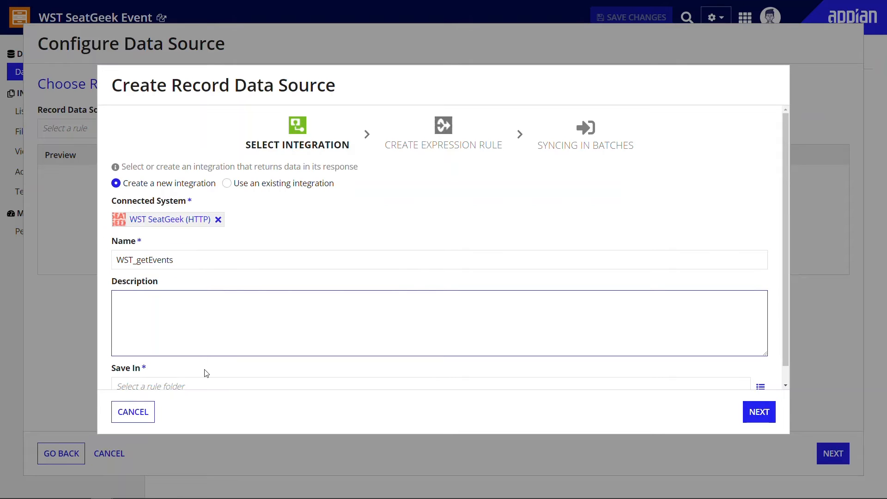
pyautogui.write('Integrat')
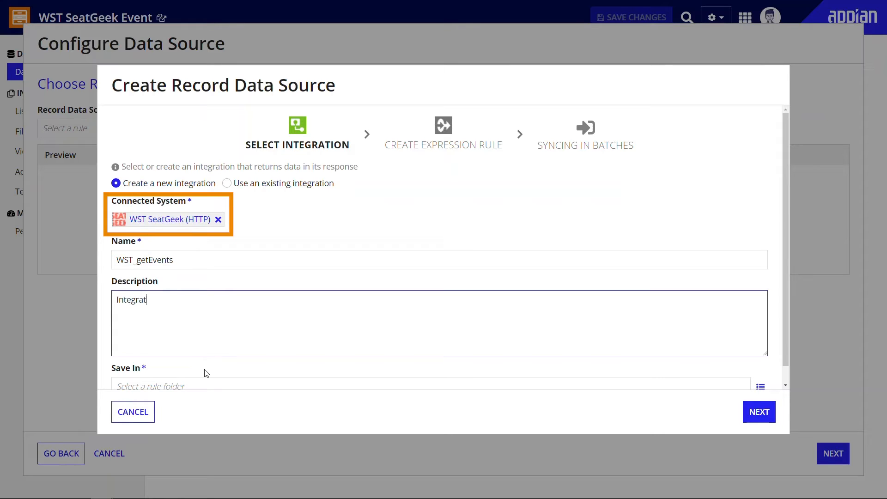
pyautogui.write('ion to pull events from SeatGeek.')
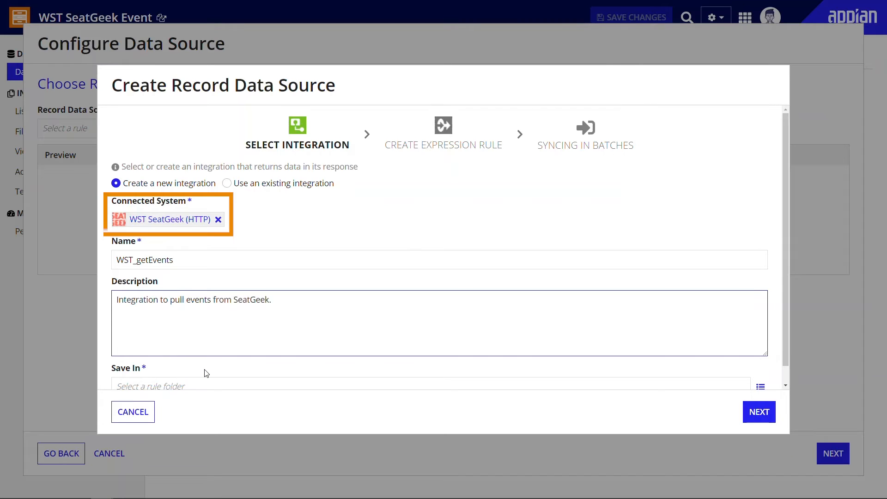
pyautogui.click(206, 372)
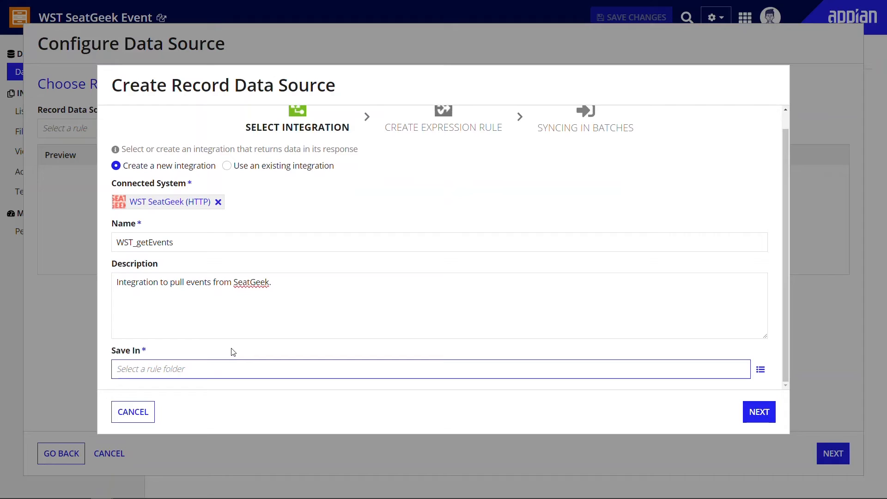
pyautogui.write('wst i')
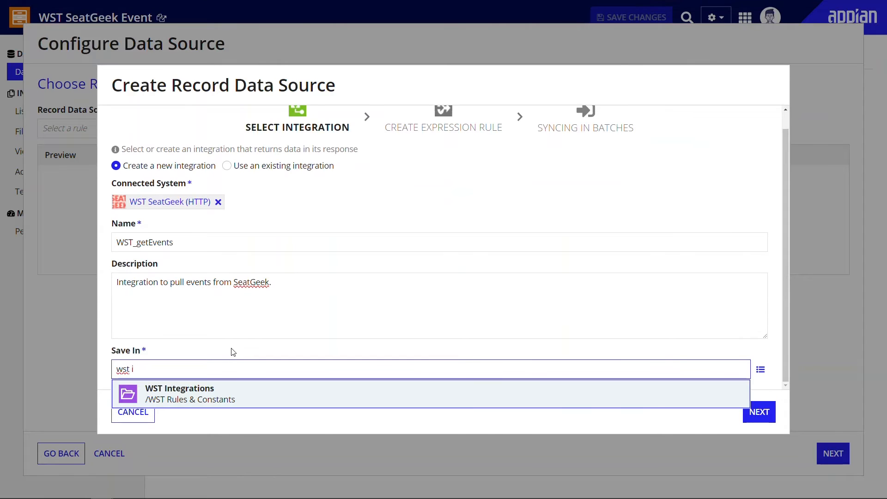
pyautogui.click(219, 393)
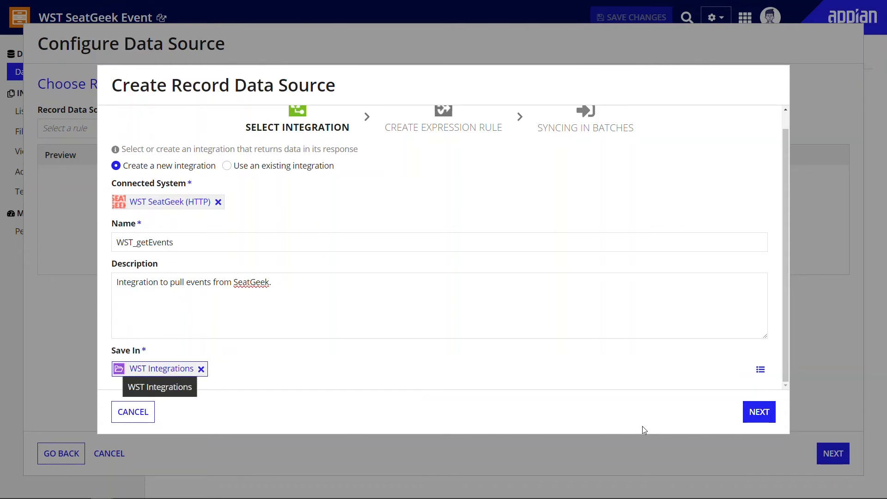
pyautogui.click(750, 417)
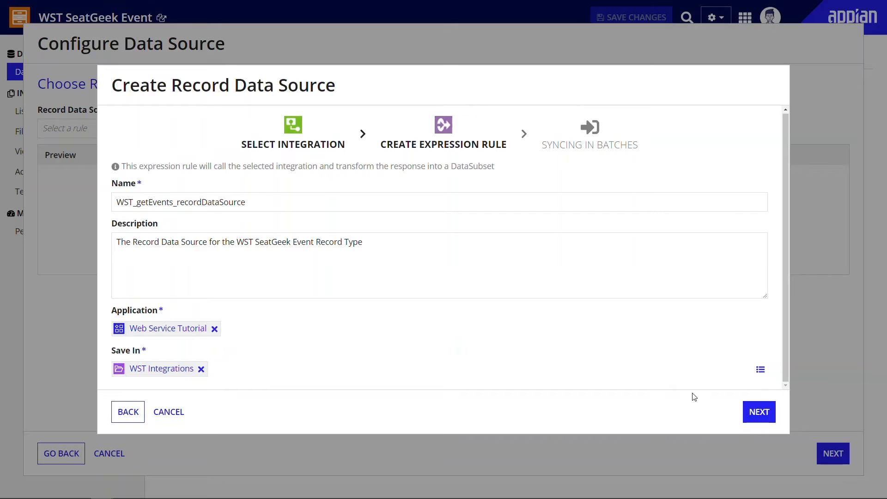
# - Accept the WST_getEvents_recordDataSource expression rule and create the record data source with syncing in batches enabled
pyautogui.click(750, 412)
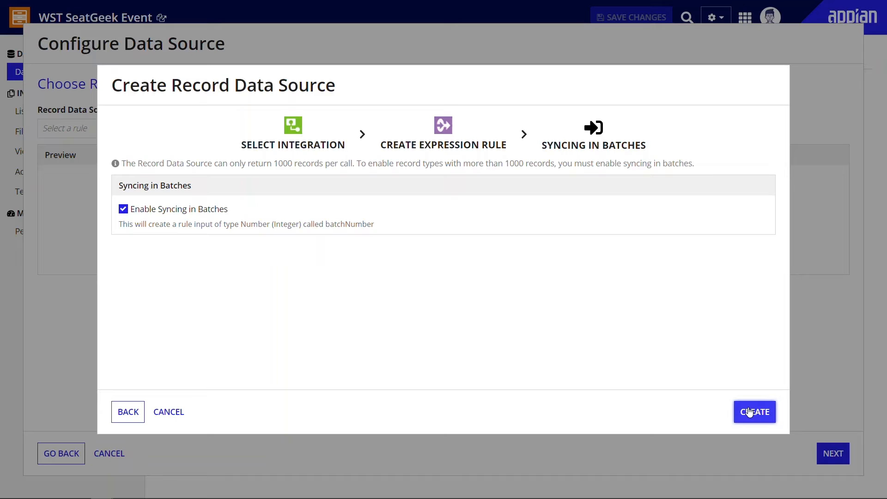
pyautogui.click(749, 412)
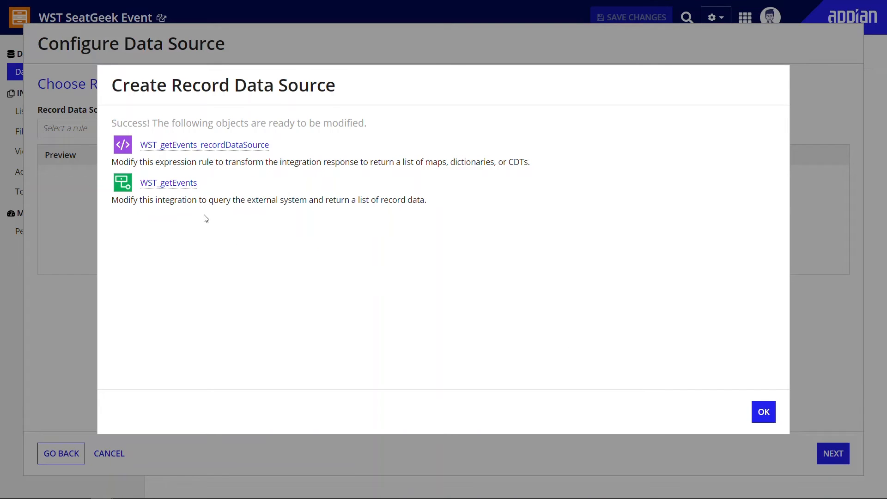
# - Open the WST_getEvents integration and set its relative path to /events with the GET method
pyautogui.press('F11')
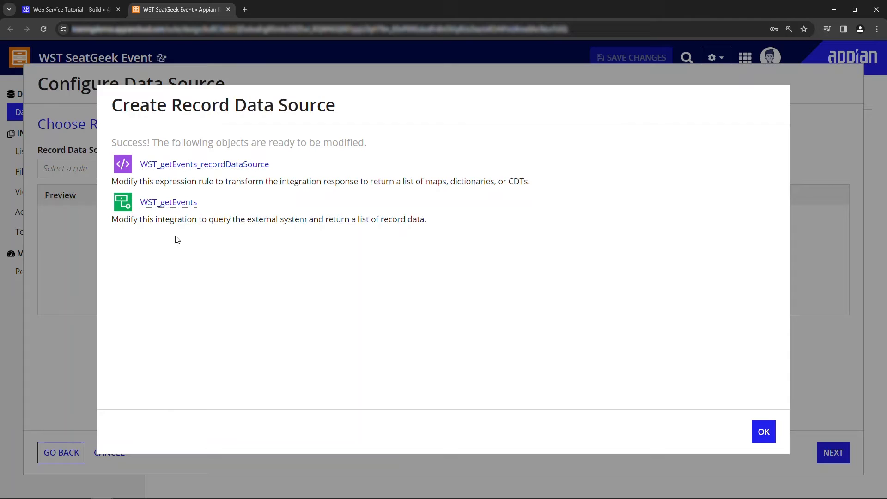
pyautogui.click(179, 203)
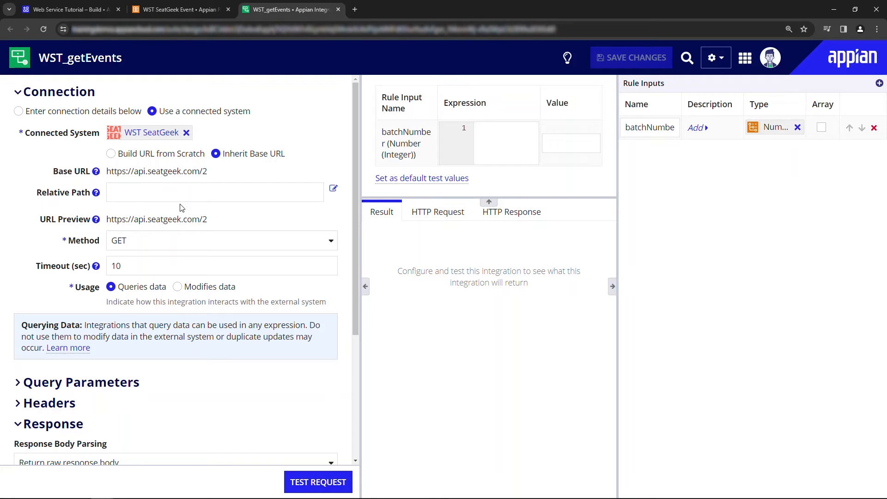
pyautogui.click(190, 193)
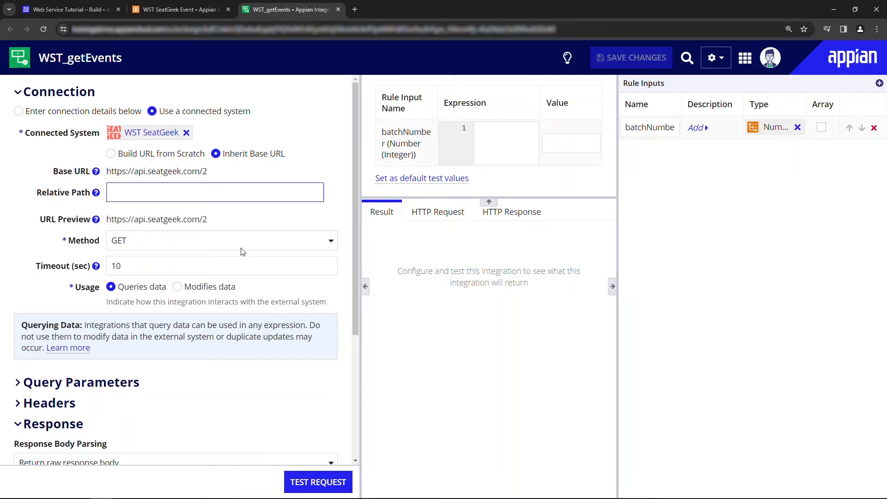
pyautogui.write('/events')
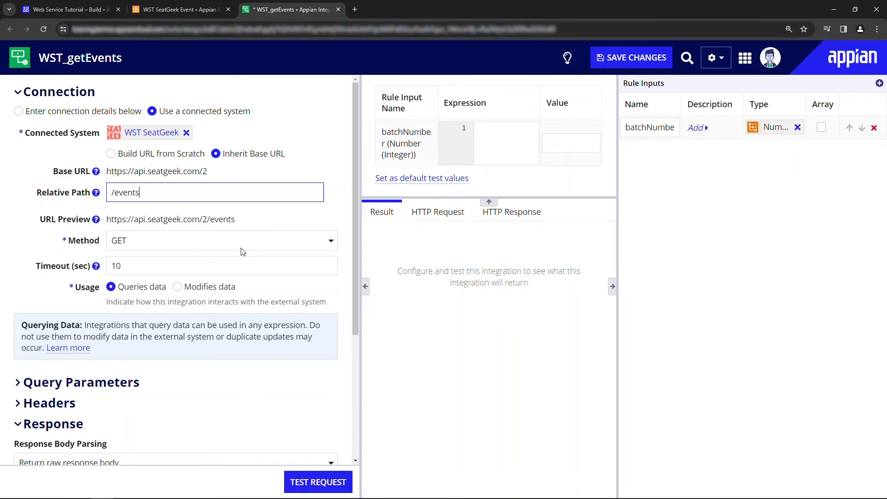
pyautogui.click(269, 229)
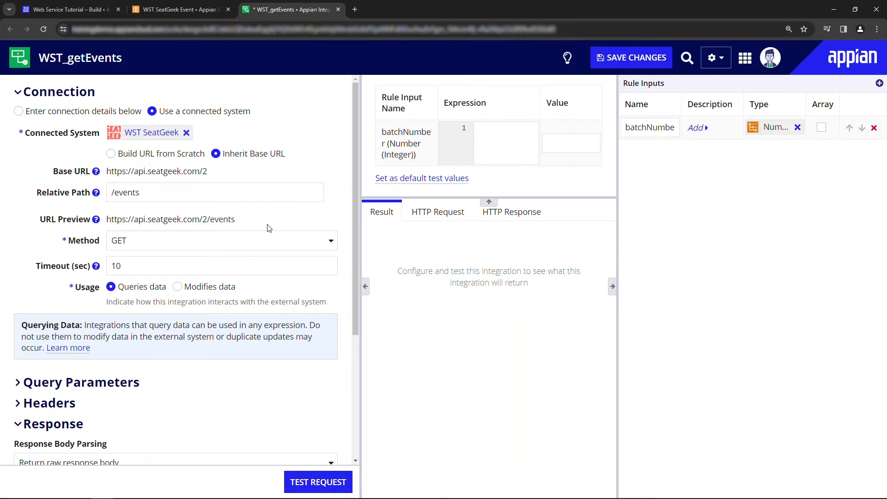
pyautogui.click(269, 245)
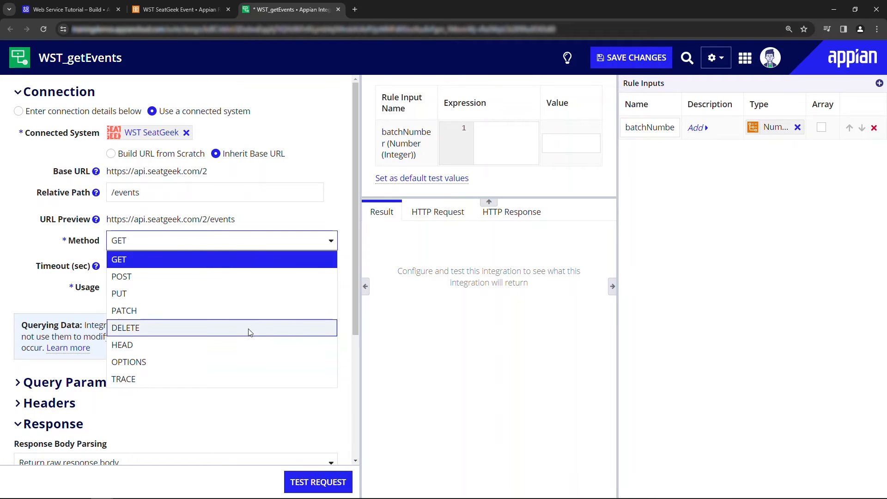
pyautogui.click(272, 262)
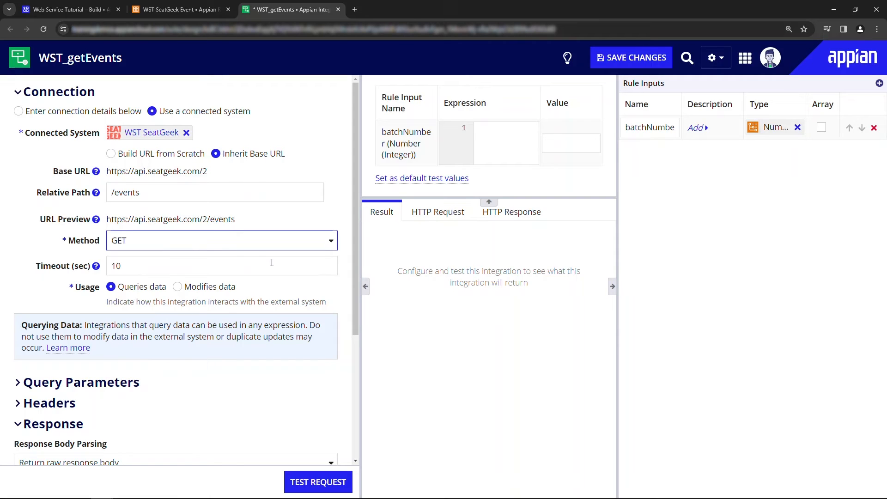
# - Send a test request from the integration and review the raw response
pyautogui.click(323, 482)
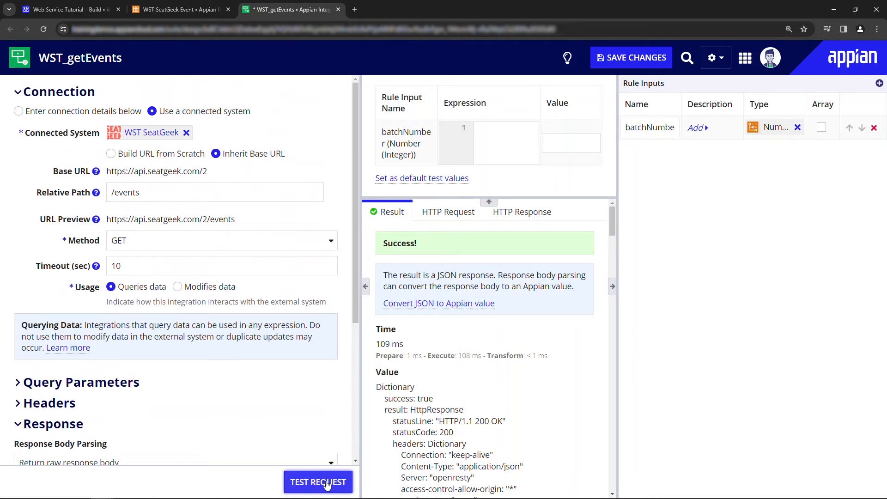
pyautogui.scroll(-2, 525, 400)
pyautogui.scroll(-10, 526, 400)
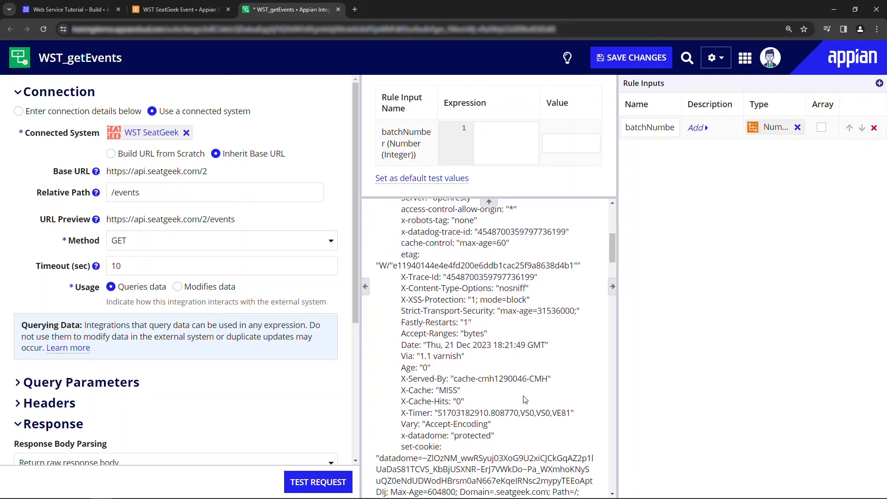
pyautogui.scroll(12, 524, 396)
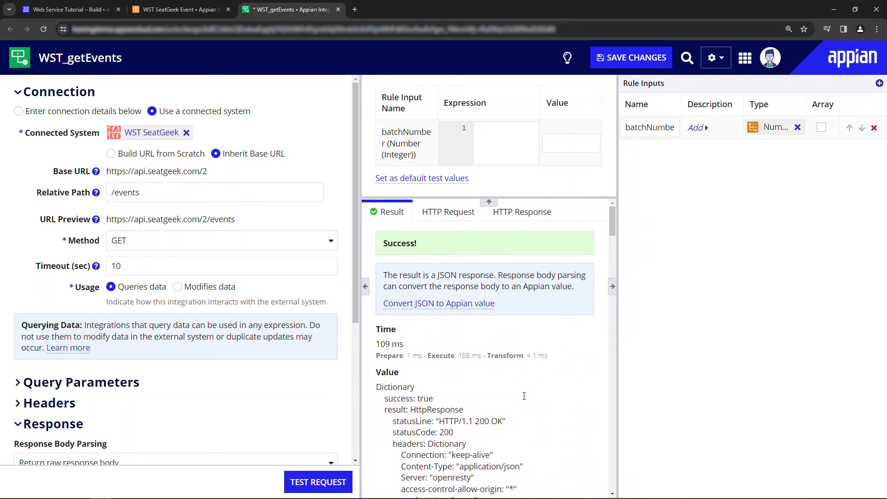
# - Set response body parsing to convert JSON to an Appian value, then retest the request and review the parsed result
pyautogui.click(468, 305)
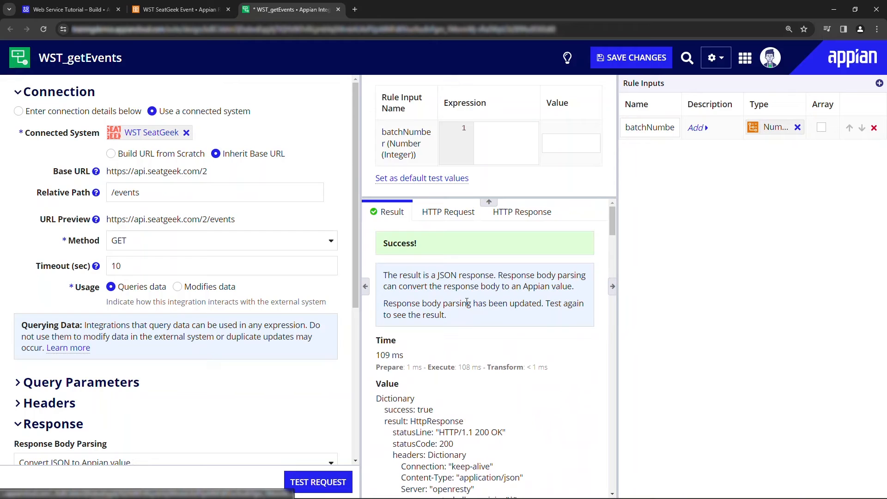
pyautogui.click(325, 488)
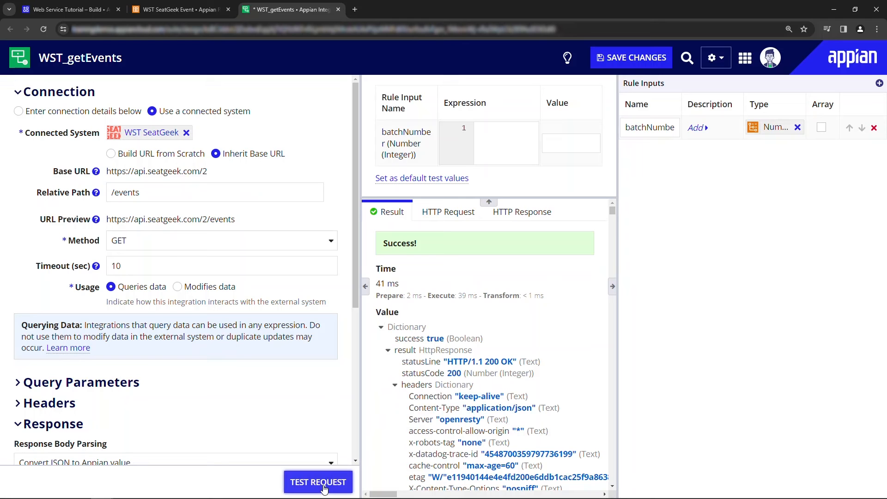
pyautogui.scroll(-9, 551, 394)
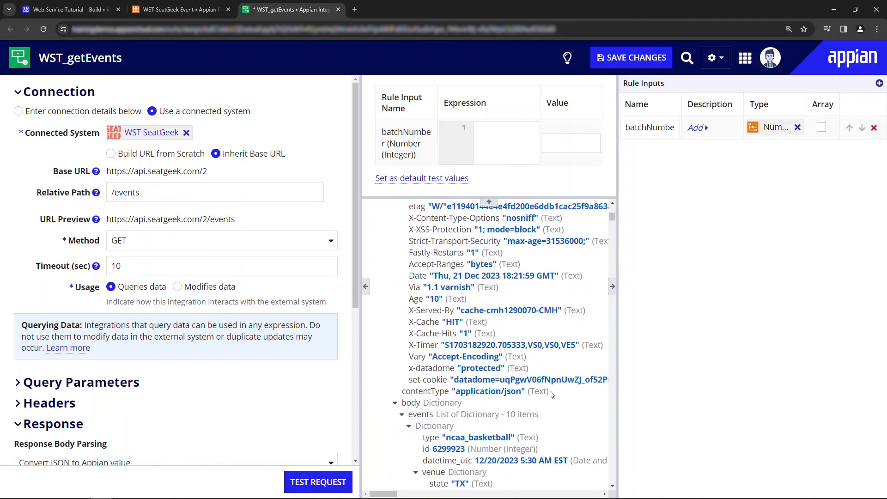
pyautogui.scroll(-4, 551, 394)
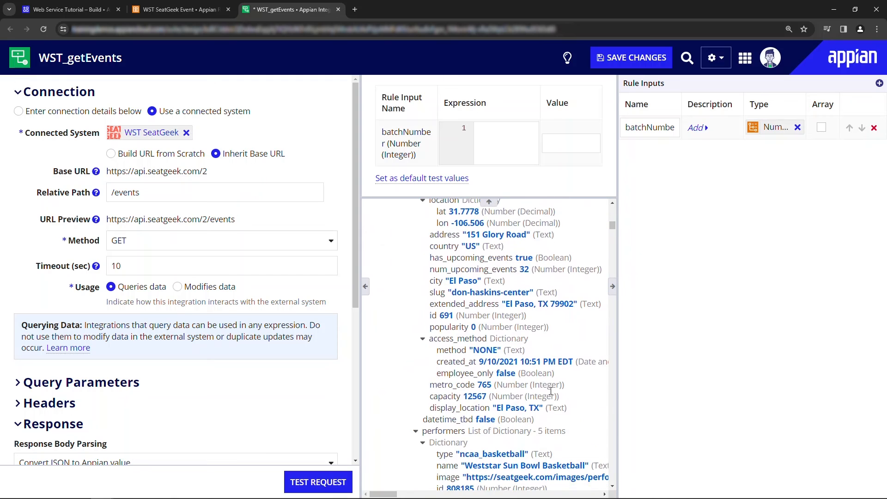
pyautogui.scroll(13, 551, 391)
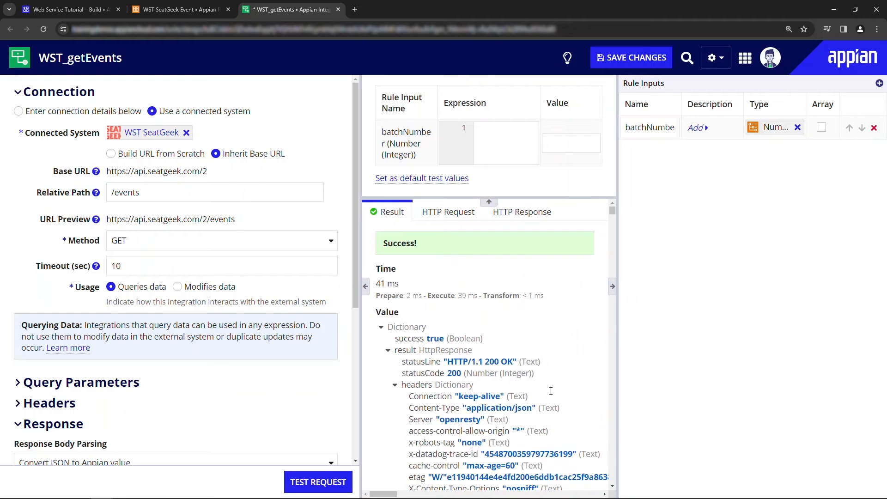
# - Add a query parameter named venue.state with the value IL
pyautogui.scroll(-3, 185, 277)
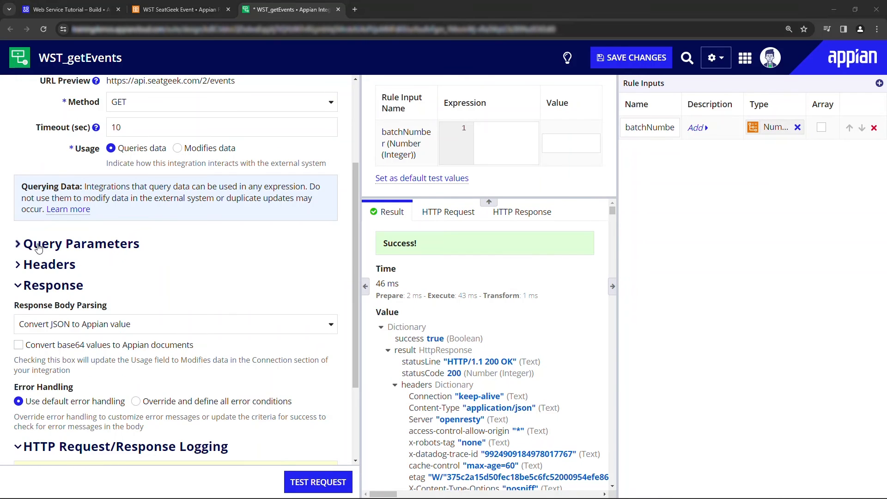
pyautogui.click(39, 243)
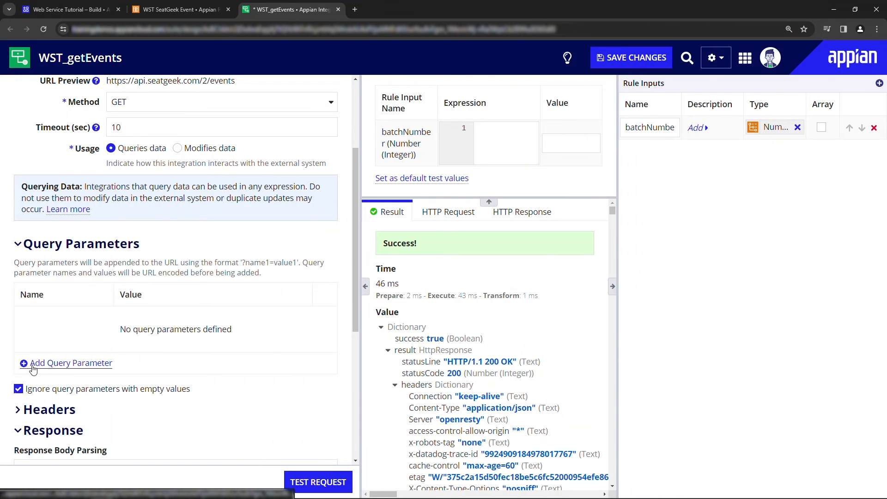
pyautogui.click(33, 363)
pyautogui.click(28, 321)
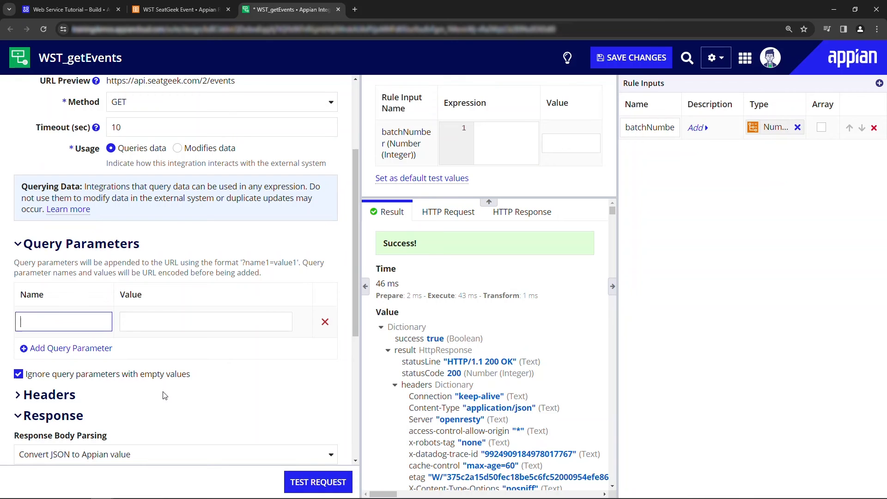
pyautogui.write('venue.state')
pyautogui.press('Tab')
pyautogui.write('IL')
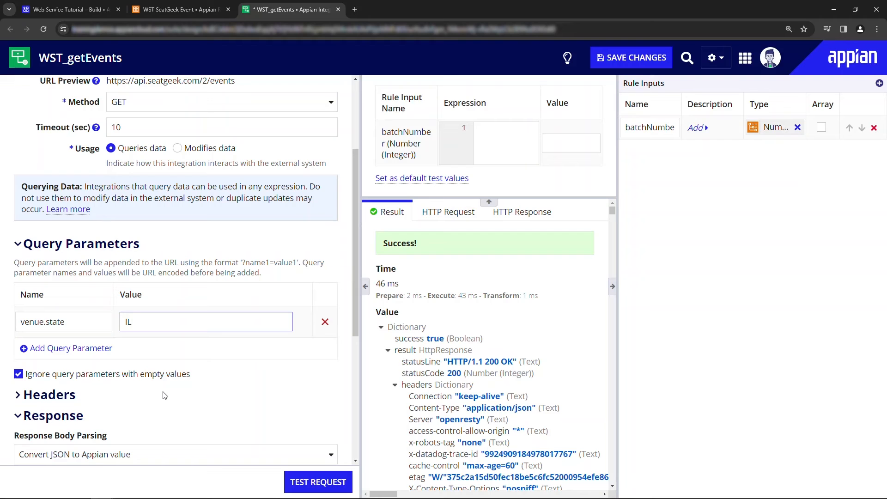
pyautogui.click(165, 395)
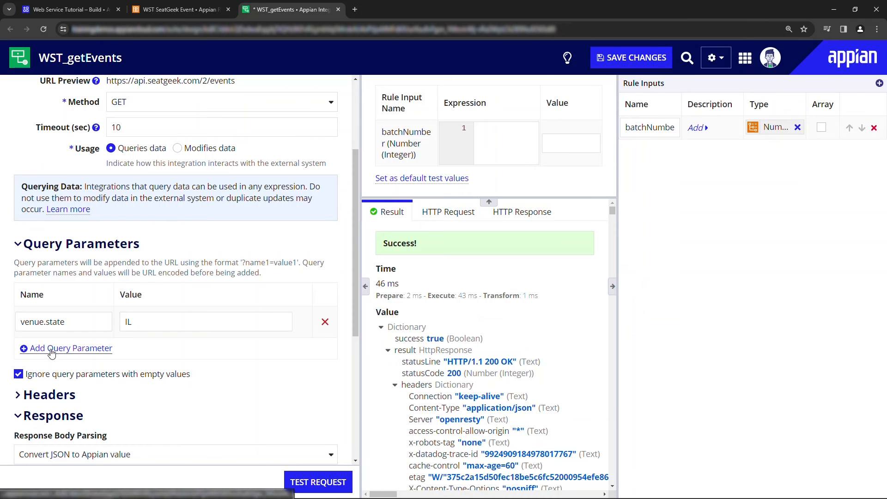
# - Add query parameters per_page with value 50 and page with expression ri!batchNumber, then save and close the integration
pyautogui.click(51, 350)
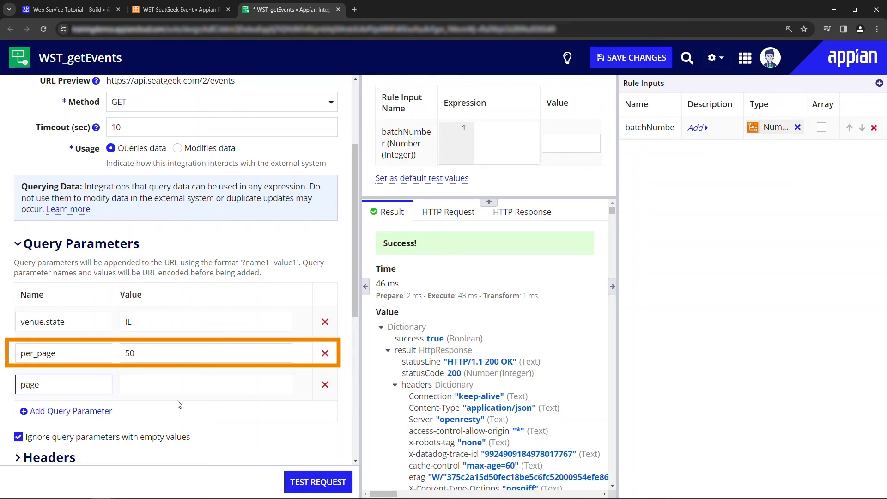
pyautogui.write('page')
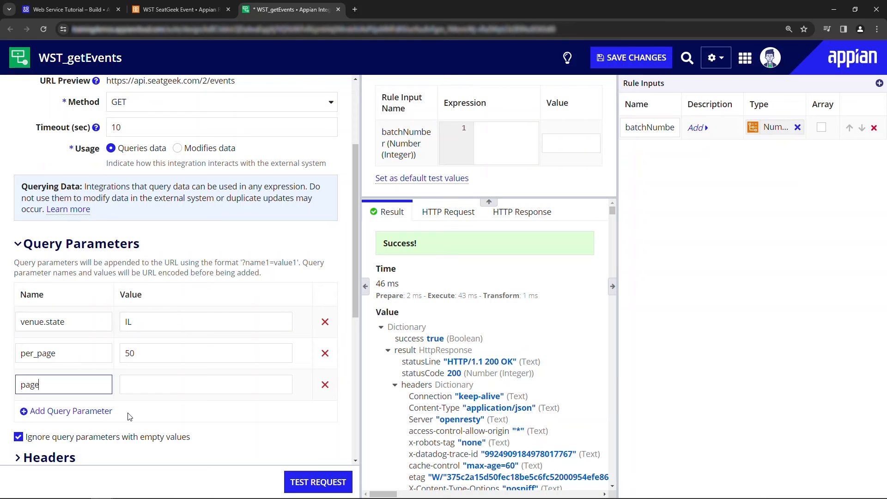
pyautogui.click(260, 392)
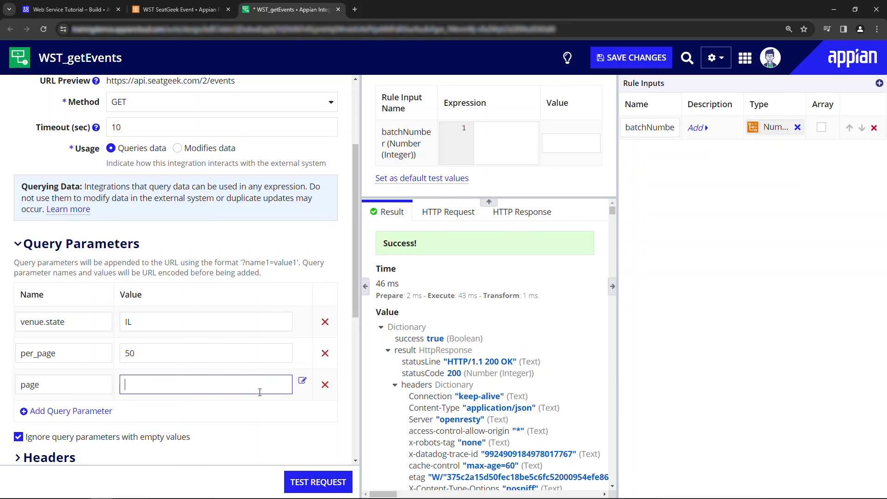
pyautogui.click(303, 382)
pyautogui.write('ri!batchNumber')
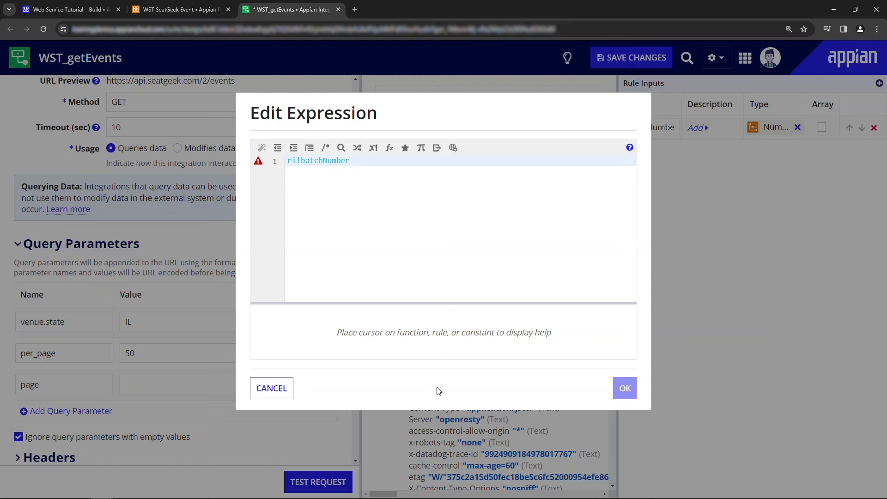
pyautogui.click(625, 388)
pyautogui.click(624, 59)
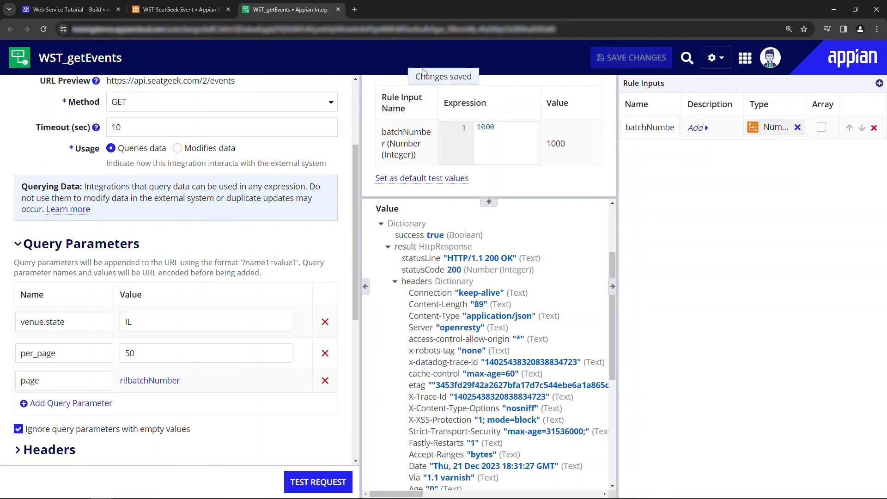
pyautogui.click(338, 10)
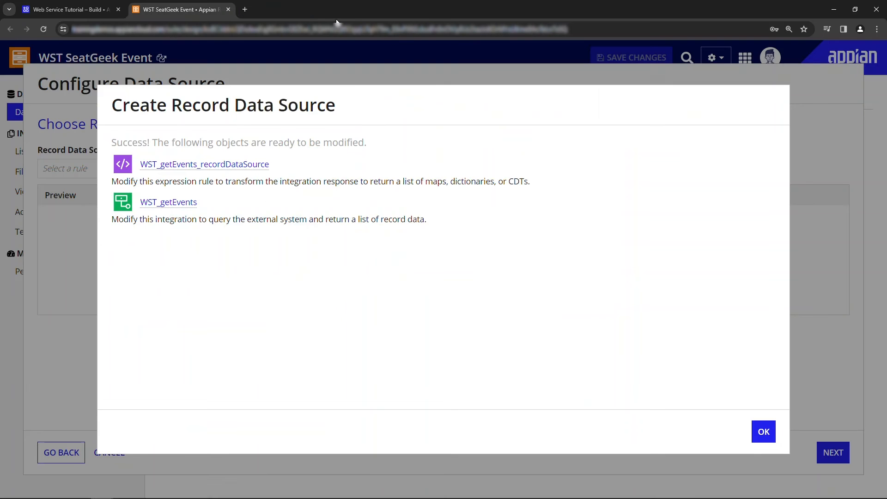
# - Test the WST_getEvents_recordDataSource rule with batchNumber 1 and examine the structure of the returned events list
pyautogui.click(222, 165)
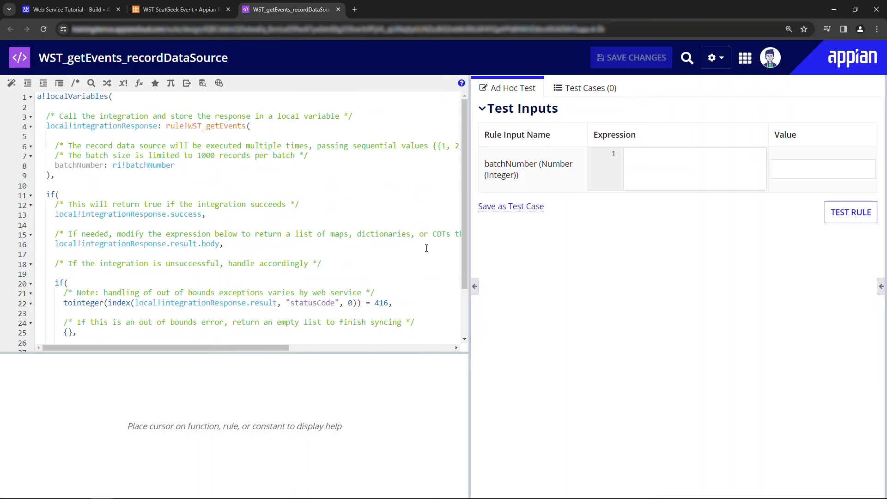
pyautogui.click(660, 182)
pyautogui.write('1')
pyautogui.click(831, 220)
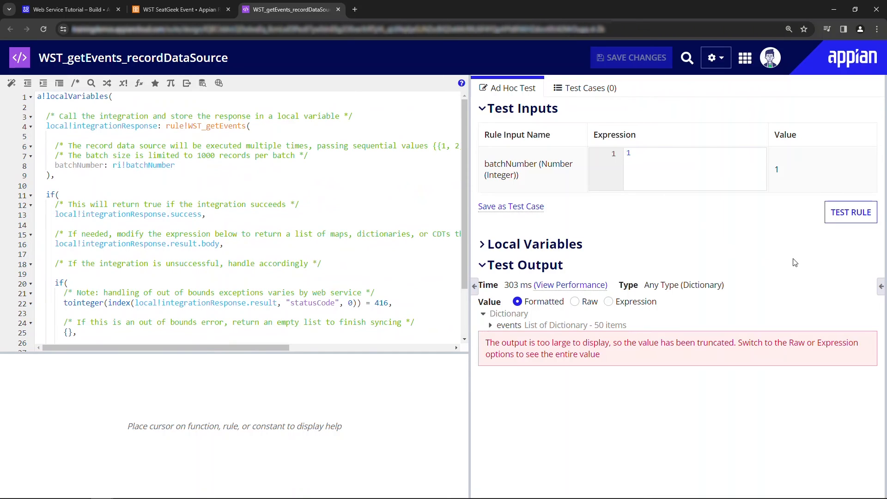
pyautogui.click(491, 326)
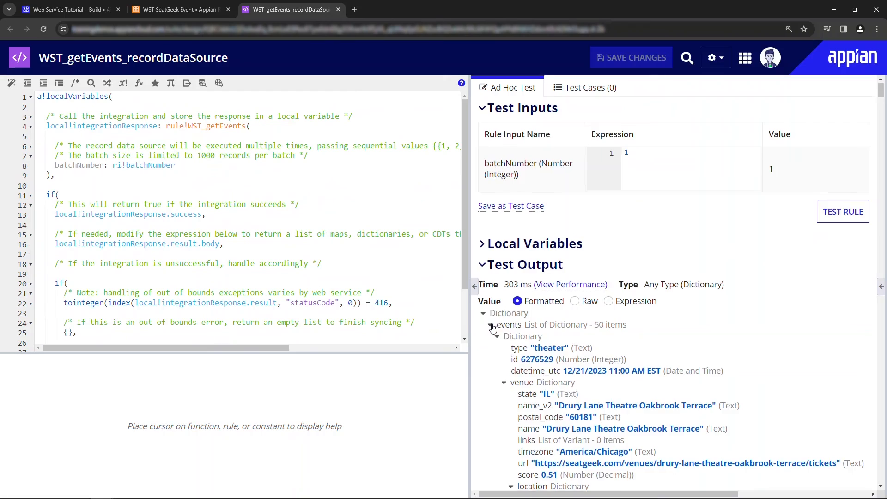
pyautogui.scroll(-7, 493, 327)
pyautogui.scroll(-6, 492, 327)
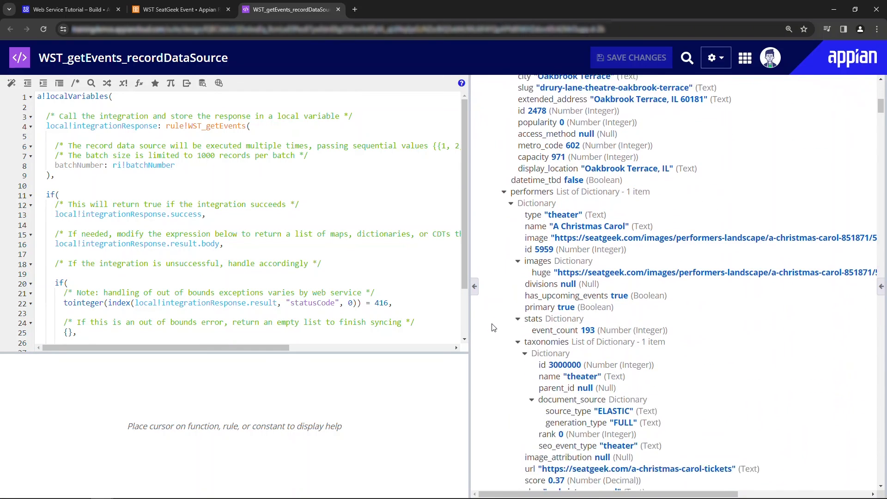
pyautogui.scroll(10, 493, 327)
pyautogui.scroll(3, 494, 327)
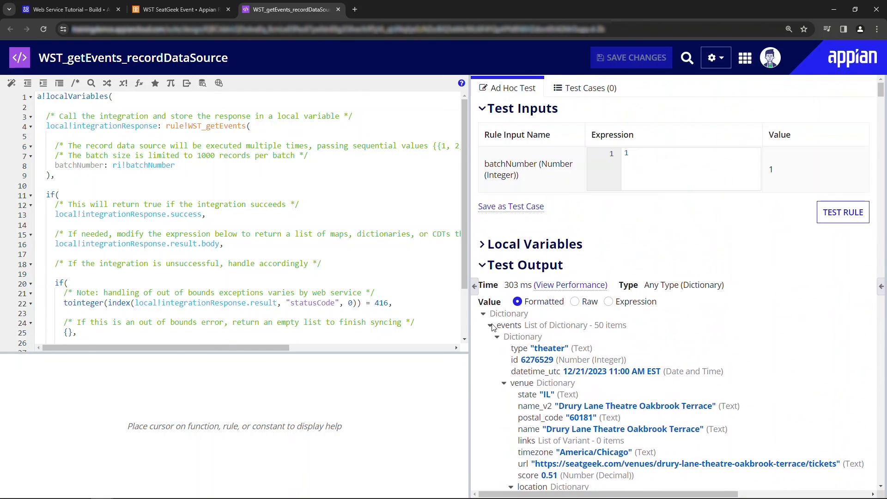
# - Replace the success branch's local!integrationResponse.result.body with rule!WST_mapEventsIntegration(integrationResponse: local!integrationResponse.result.body.events)
pyautogui.moveTo(220, 244); pyautogui.dragTo(55, 243)
pyautogui.hotkey('ctrl', 'c')
pyautogui.write('rule!wst_m,')
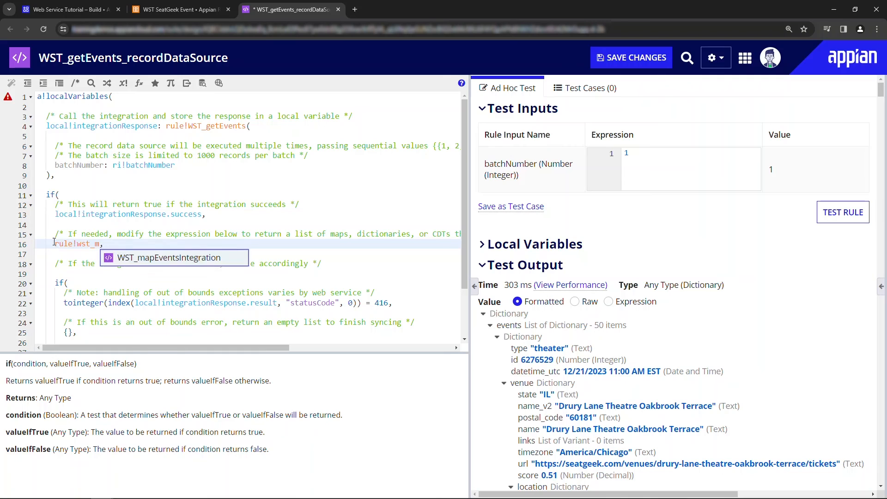
pyautogui.press('Return')
pyautogui.write('int')
pyautogui.press('Return')
pyautogui.hotkey('ctrl', 'v')
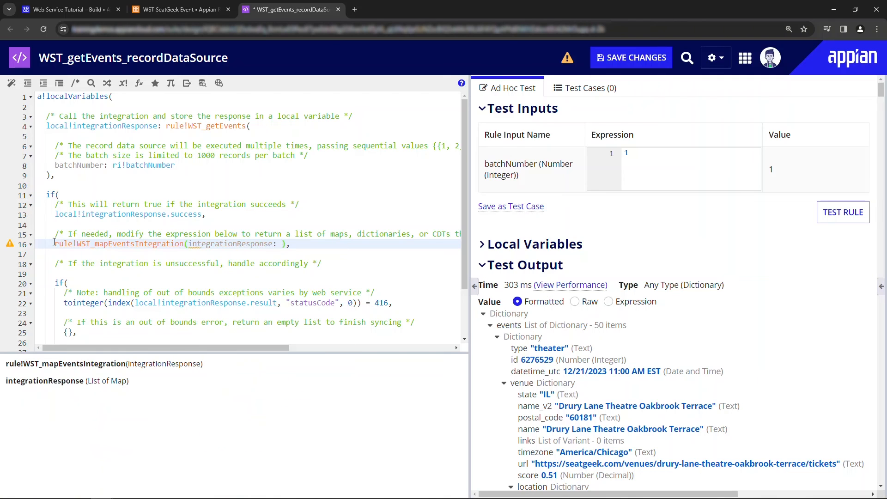
pyautogui.write('.events')
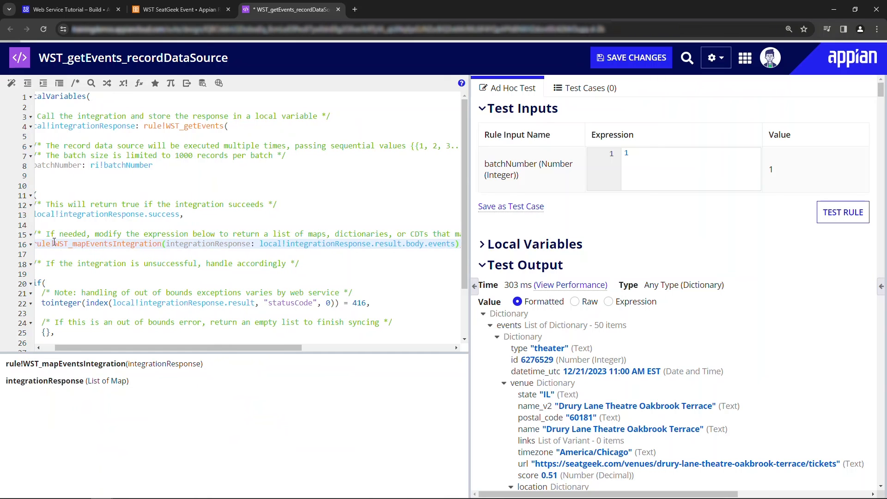
pyautogui.write('),')
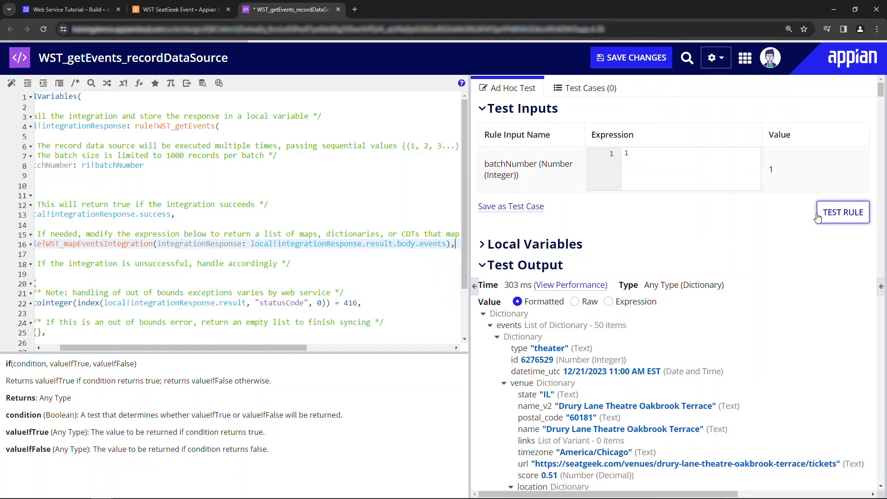
# - Retest the WST_getEvents_recordDataSource rule with batchNumber 1, then save and close the rule
pyautogui.click(816, 213)
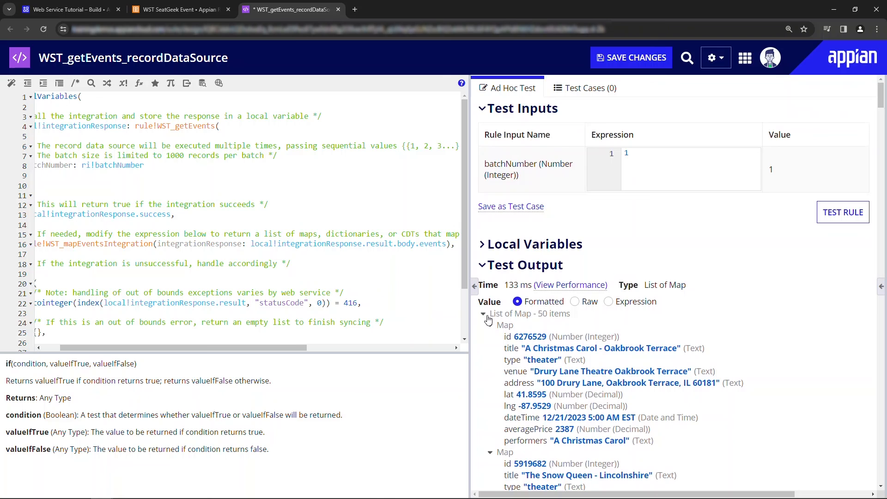
pyautogui.click(617, 69)
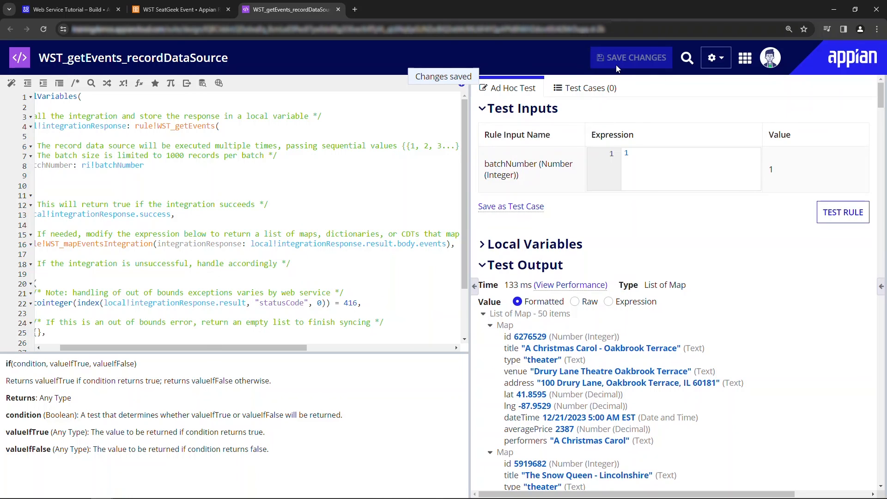
pyautogui.click(338, 10)
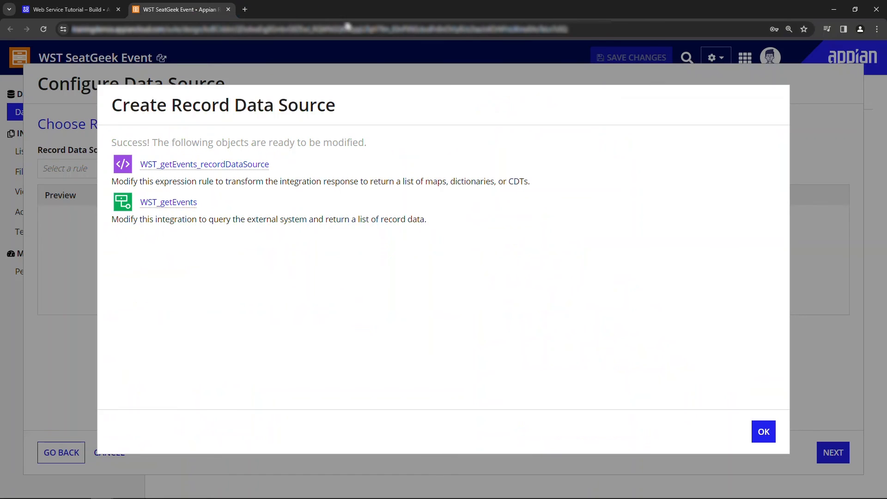
# - Finish creating the record data source and continue with WST_getEvents_recordDataSource to the source field mapping
pyautogui.click(763, 432)
pyautogui.press('F11')
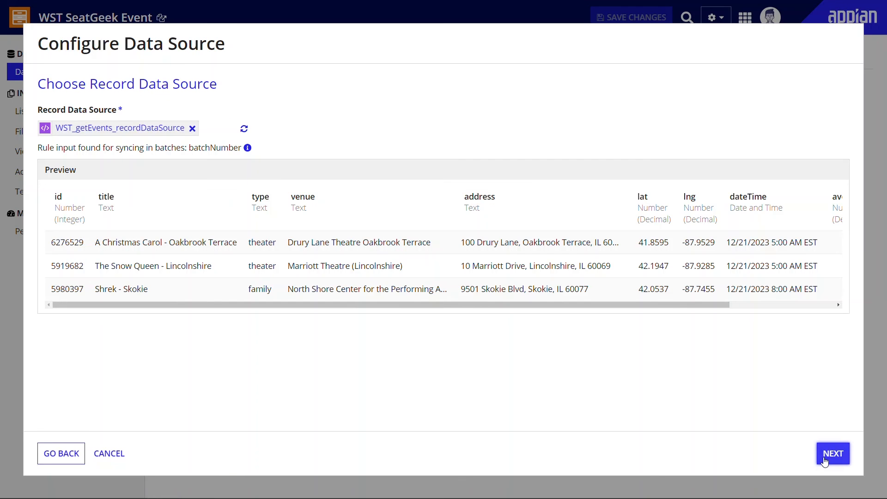
pyautogui.click(825, 460)
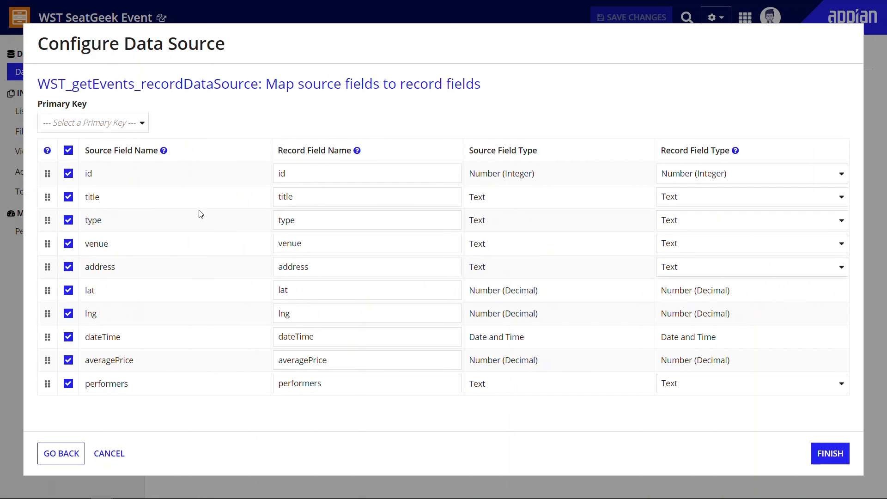
# - Choose id as the primary key, keep all source fields mapped, and finish the data source configuration
pyautogui.click(143, 123)
pyautogui.click(133, 155)
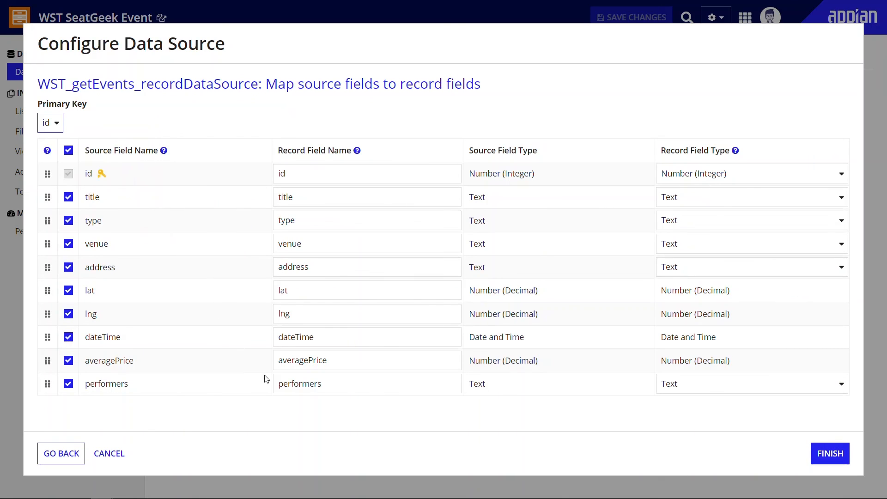
pyautogui.click(814, 459)
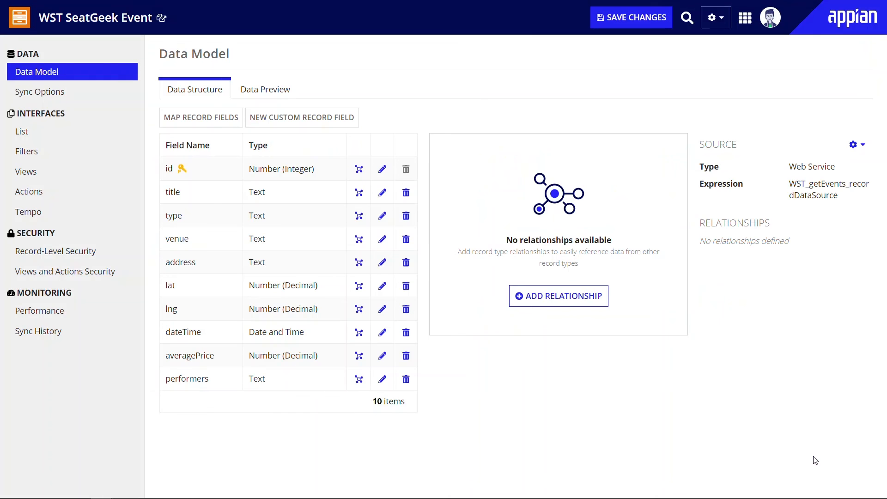
# - Save the WST SeatGeek Event record type to start its sync and open the sync history
pyautogui.click(636, 25)
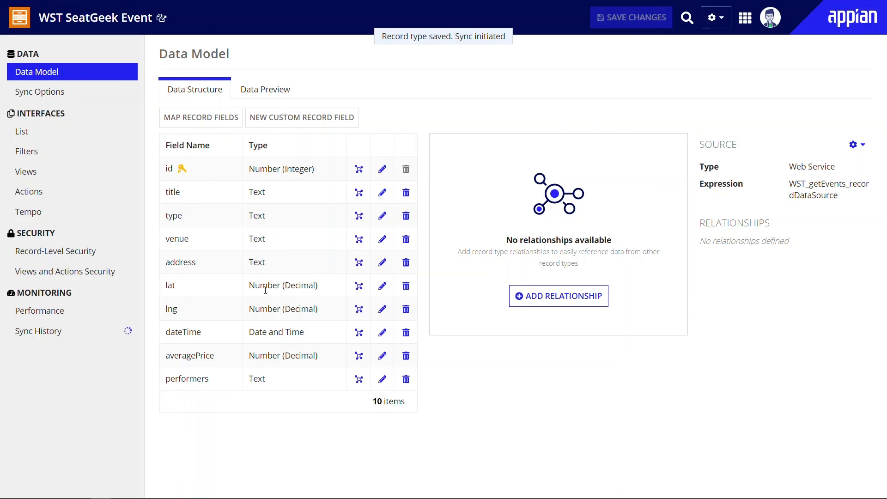
pyautogui.click(106, 338)
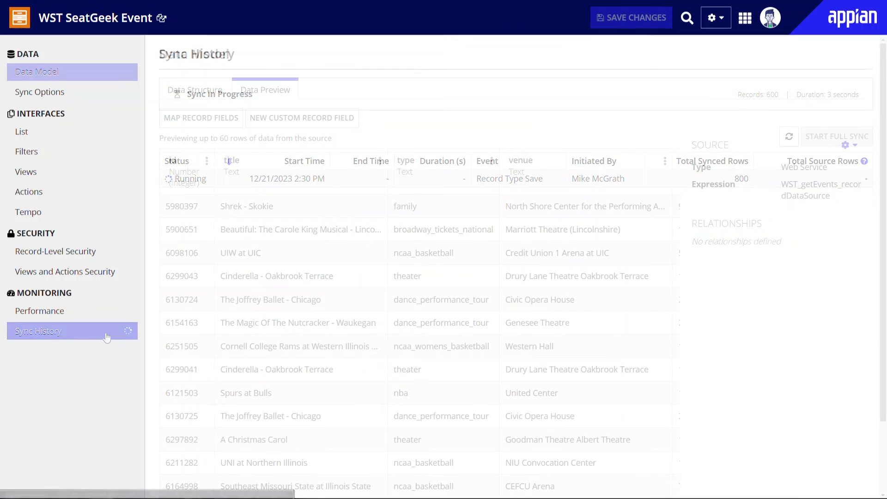